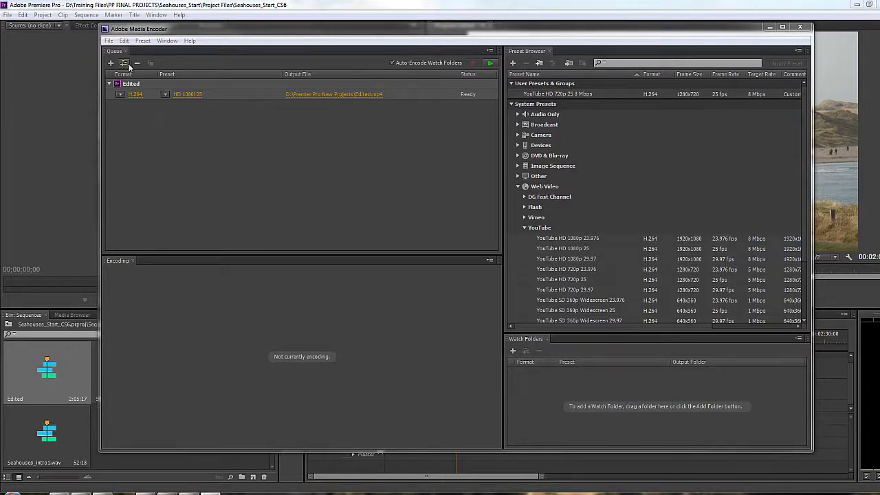
# Maximize the Adobe Media Encoder window so it fills the screen.
pyautogui.click(781, 29)
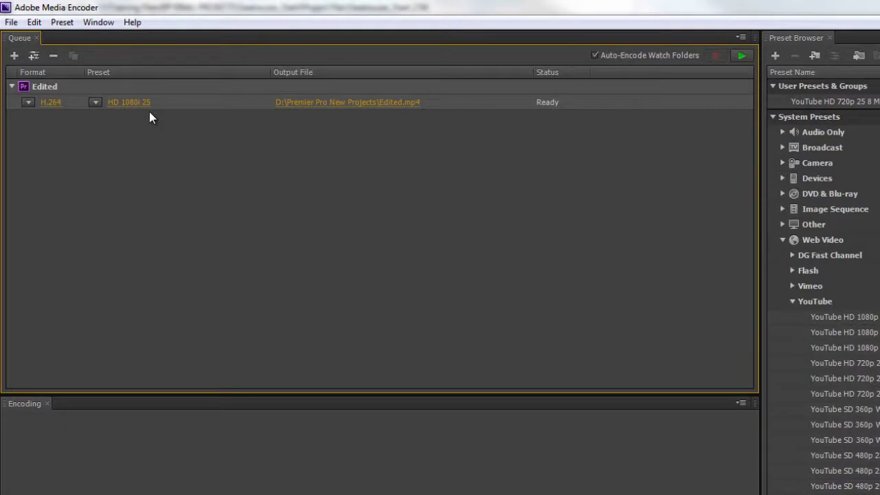
# Remove the queued Edited item and confirm the removal.
pyautogui.click(52, 90)
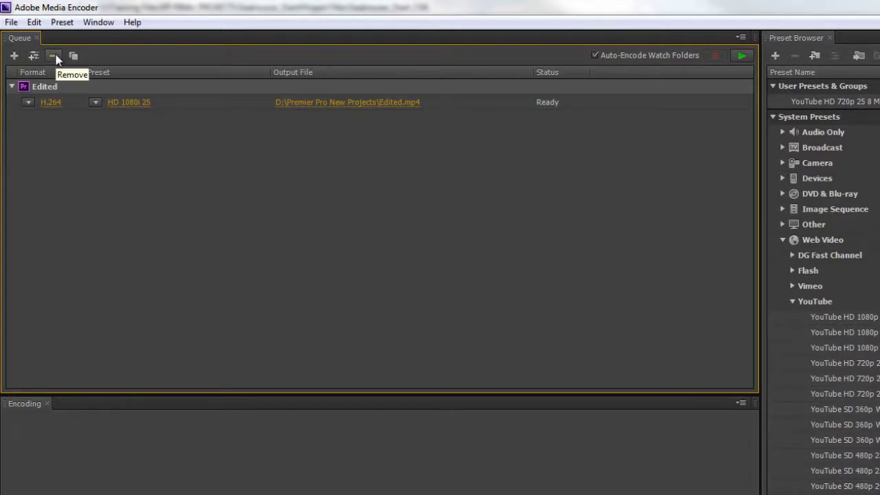
pyautogui.click(54, 56)
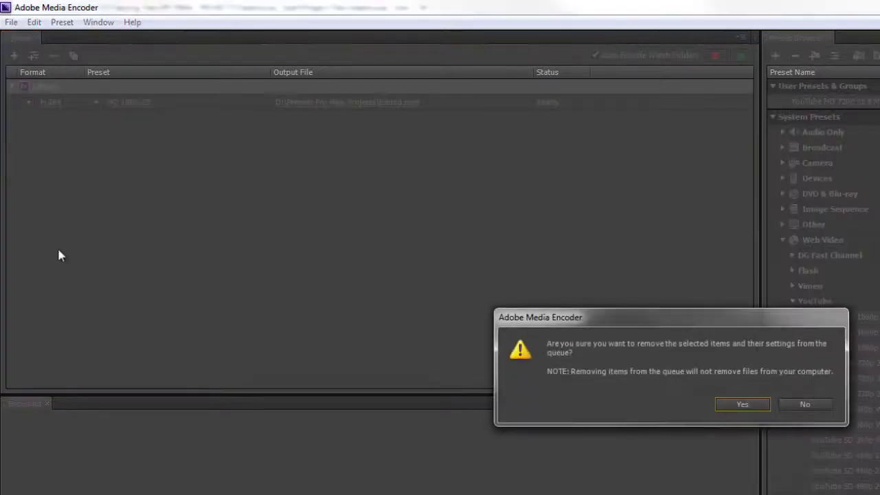
pyautogui.click(754, 405)
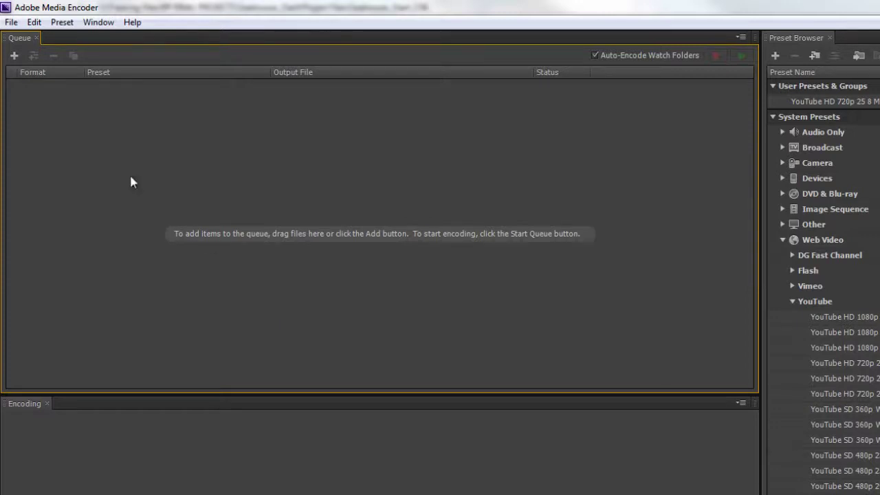
# Add a Premiere Pro sequence and browse to DATA (D:) > Seahouses_Start > Project Files.
pyautogui.click(11, 22)
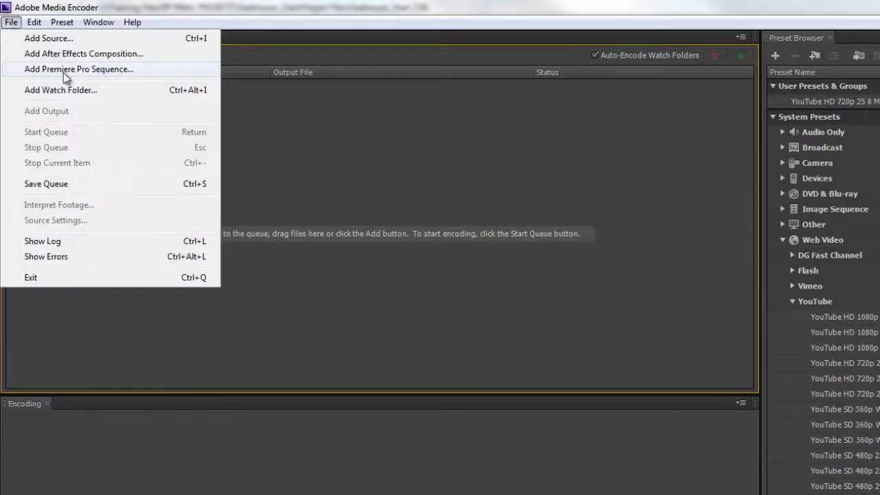
pyautogui.click(110, 72)
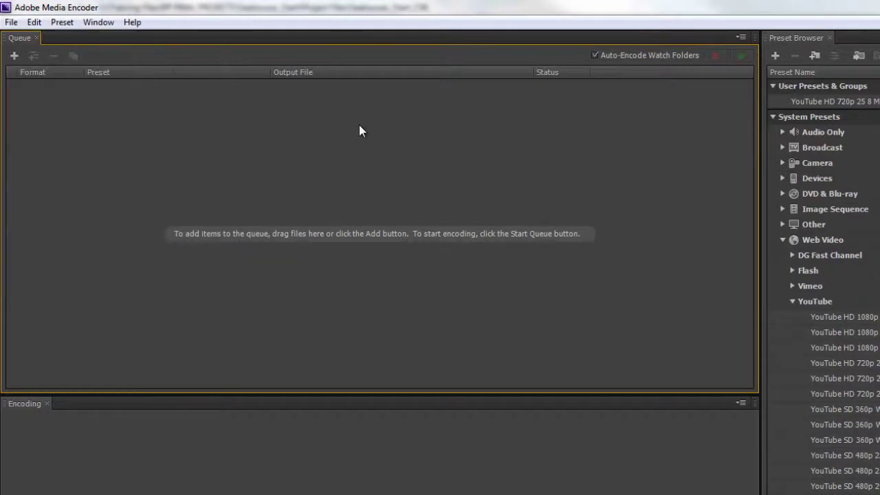
pyautogui.click(15, 59)
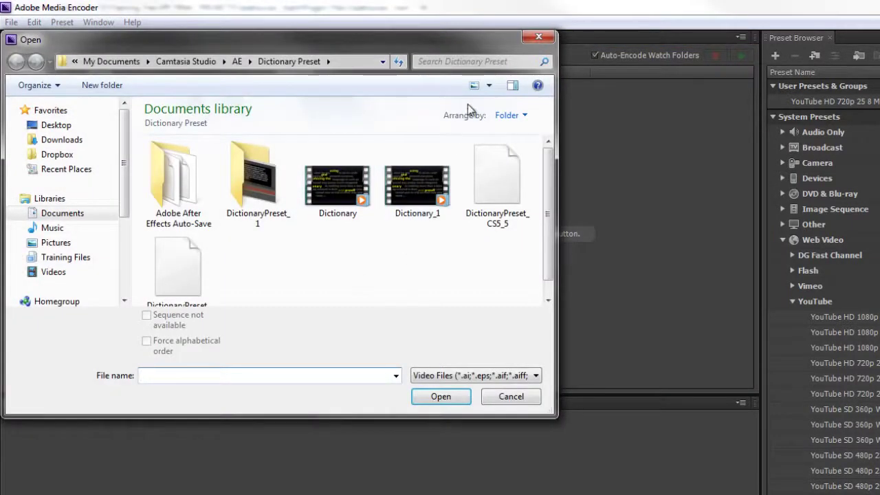
pyautogui.click(539, 37)
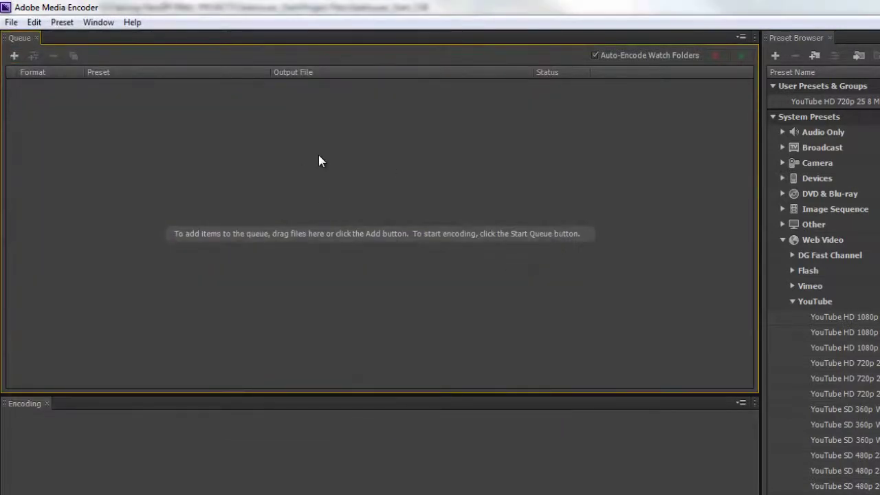
pyautogui.doubleClick(318, 158)
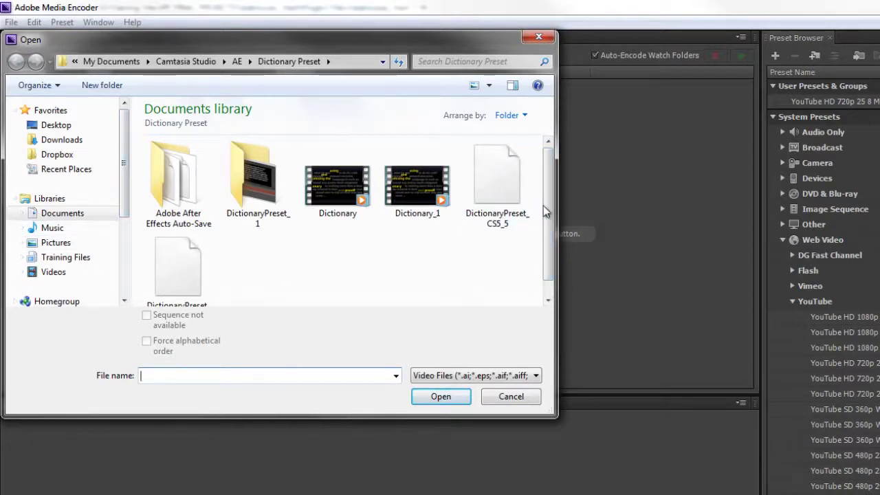
pyautogui.scroll(-3, 126, 185)
pyautogui.click(53, 221)
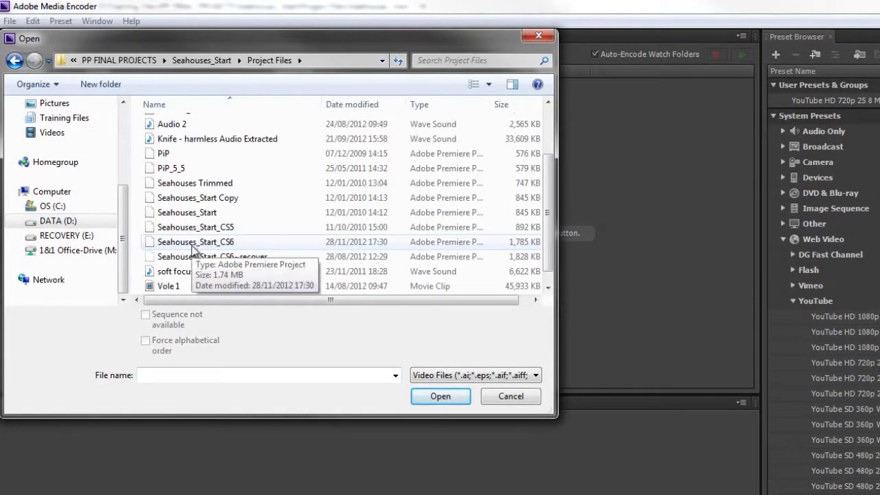
# Open the Seahouses_Start_CS6 project file from the Project Files folder.
pyautogui.doubleClick(193, 242)
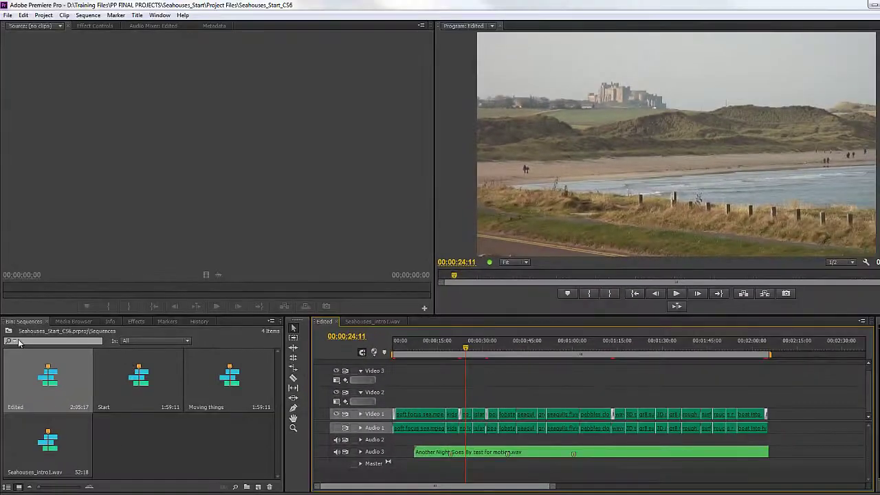
# Go up to the project root showing the Video, Audio, Sequences, Pics and Titles bins.
pyautogui.click(8, 330)
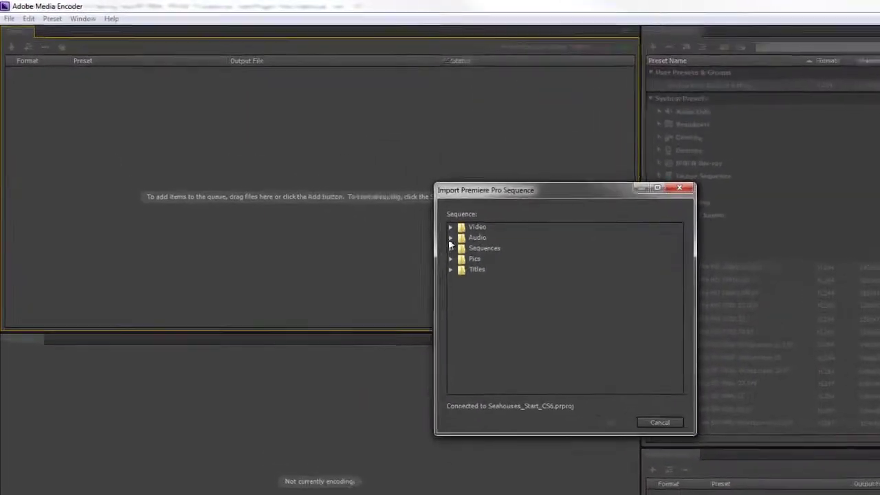
# Expand Sequences, select the Edited sequence and import it into the queue.
pyautogui.click(487, 268)
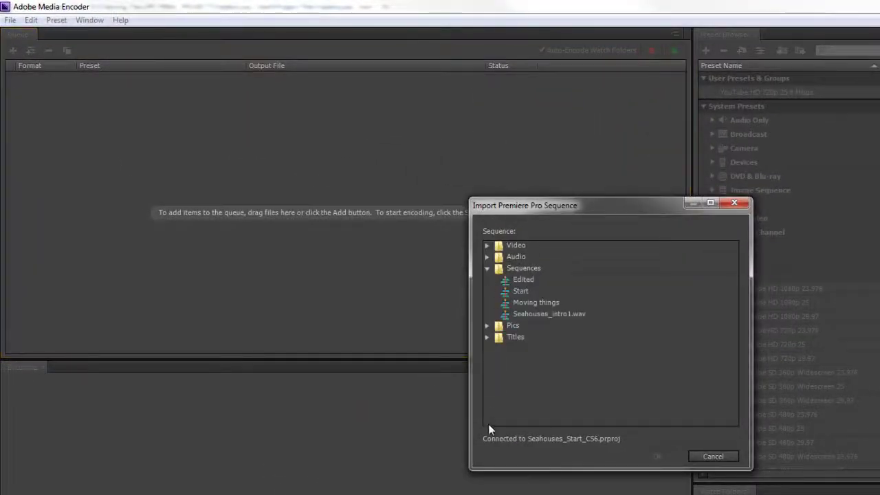
pyautogui.click(521, 284)
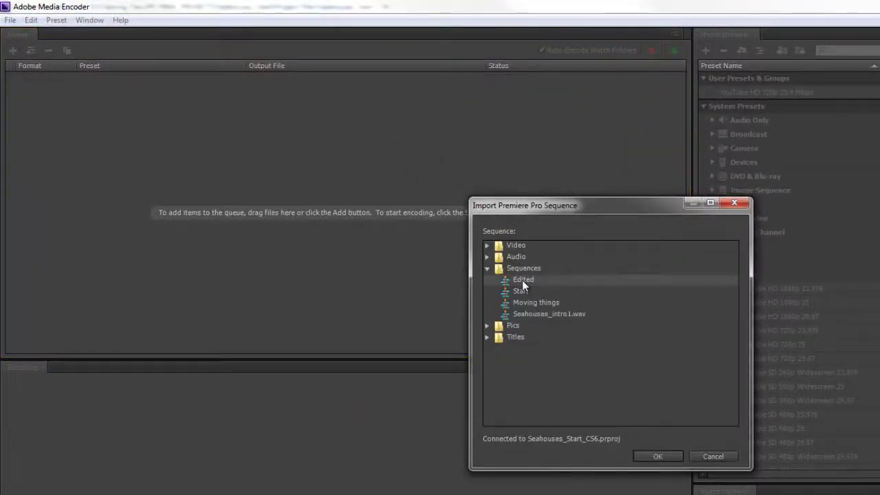
pyautogui.click(659, 455)
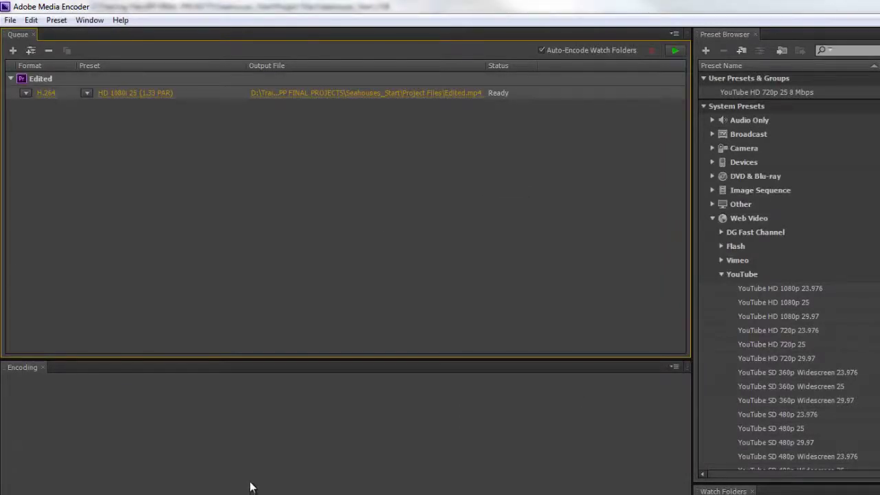
pyautogui.click(10, 21)
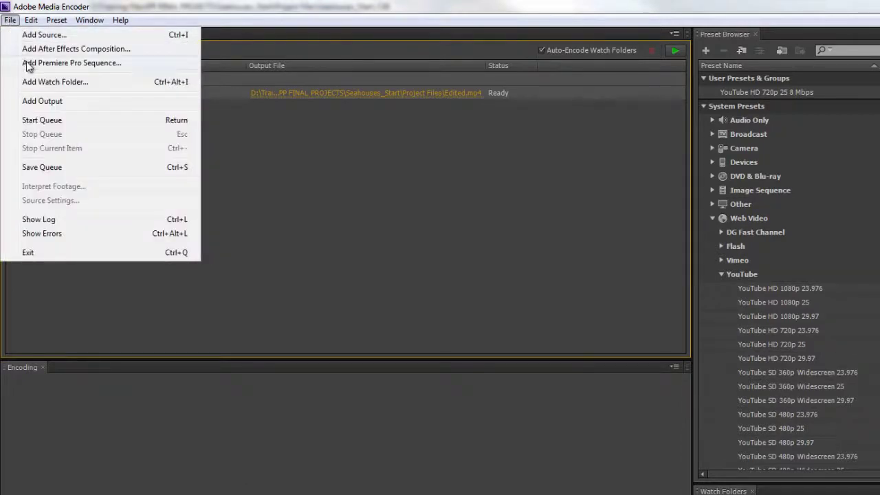
pyautogui.click(29, 63)
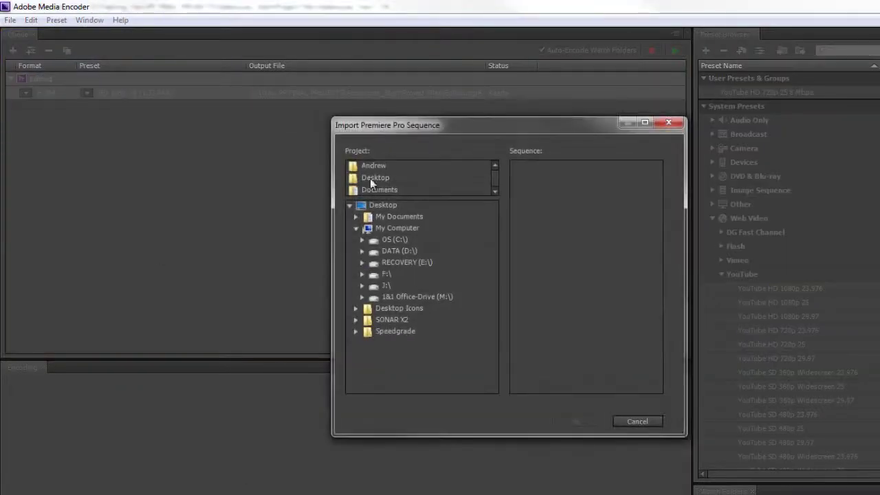
pyautogui.click(363, 252)
pyautogui.moveTo(490, 265); pyautogui.dragTo(491, 341)
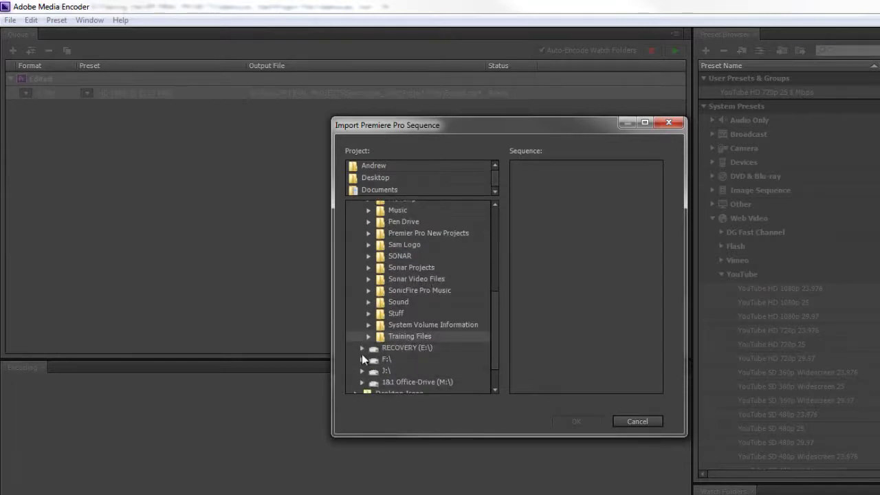
pyautogui.click(369, 335)
pyautogui.scroll(-3, 416, 321)
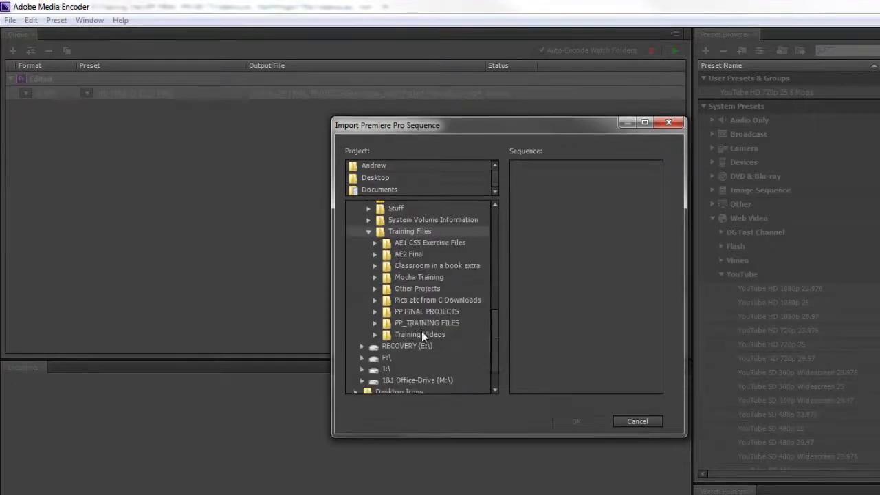
pyautogui.click(376, 312)
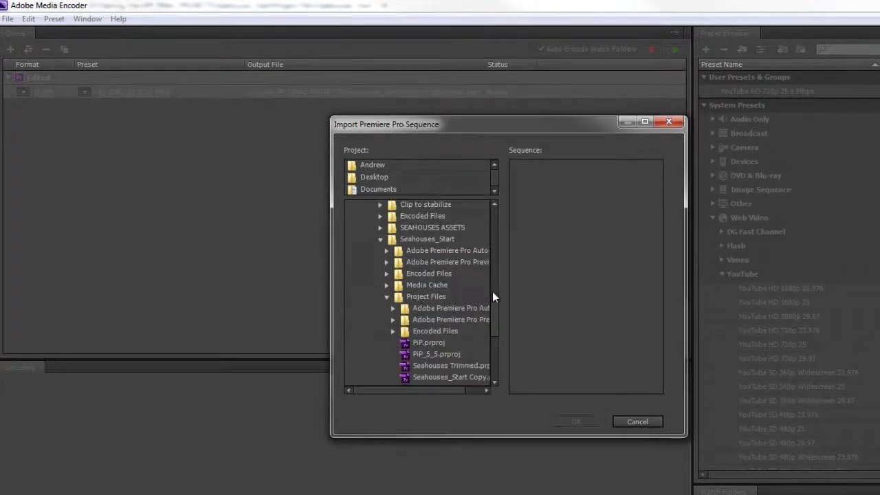
pyautogui.moveTo(492, 307); pyautogui.dragTo(491, 319)
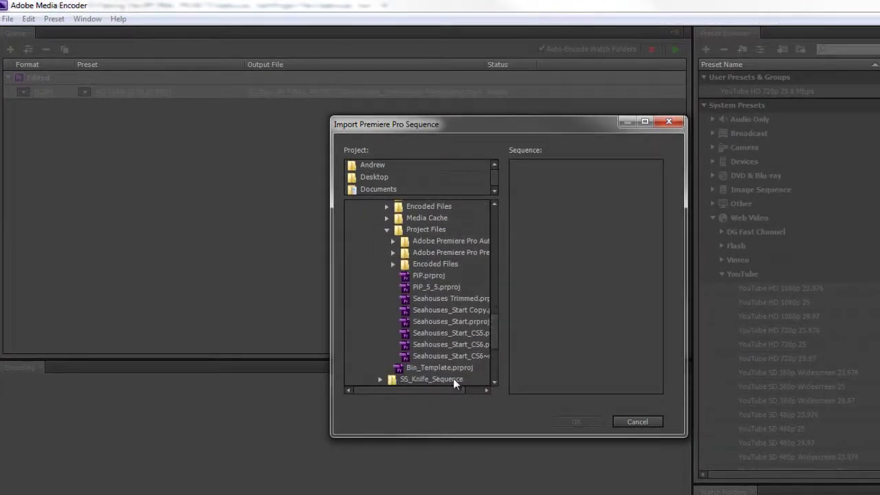
pyautogui.moveTo(450, 388); pyautogui.dragTo(469, 387)
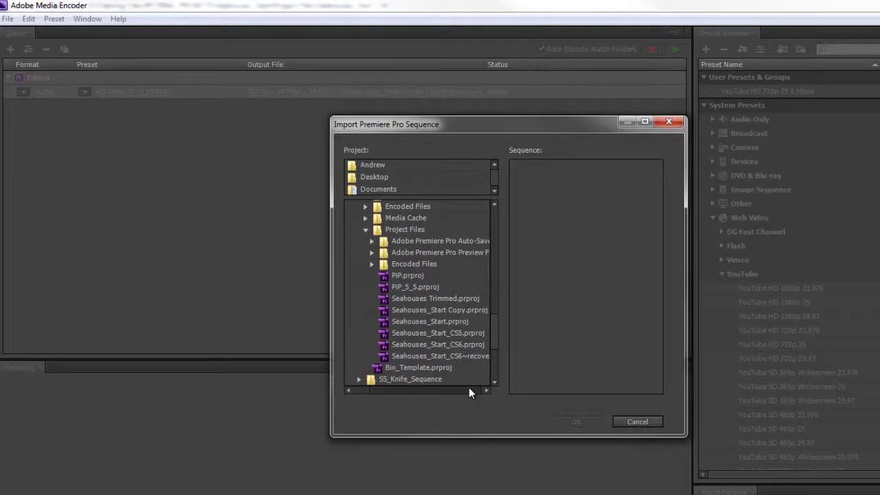
pyautogui.click(441, 346)
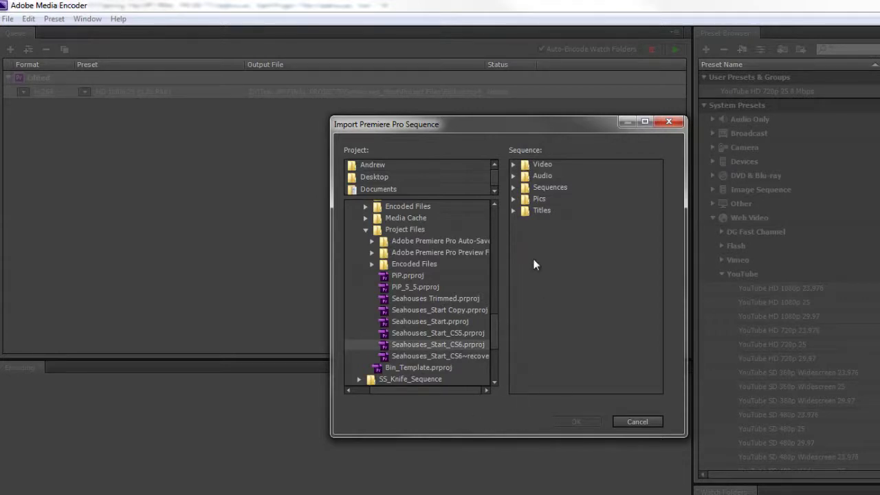
pyautogui.click(513, 187)
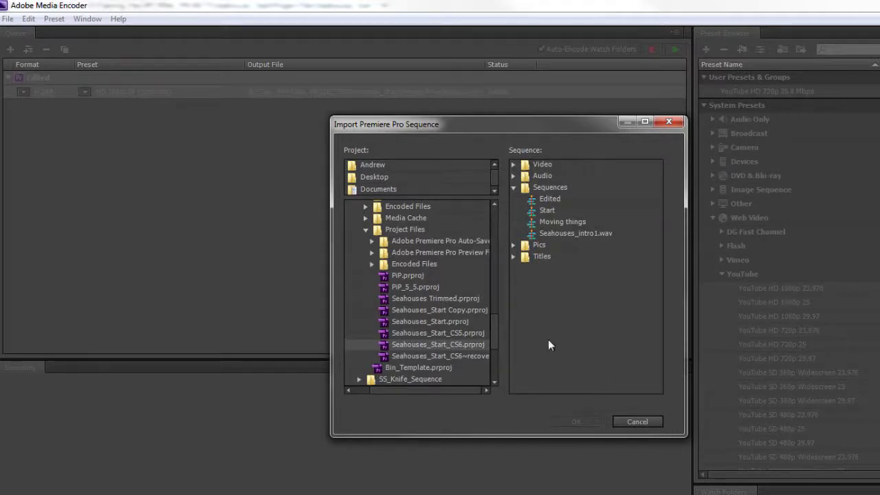
pyautogui.click(640, 420)
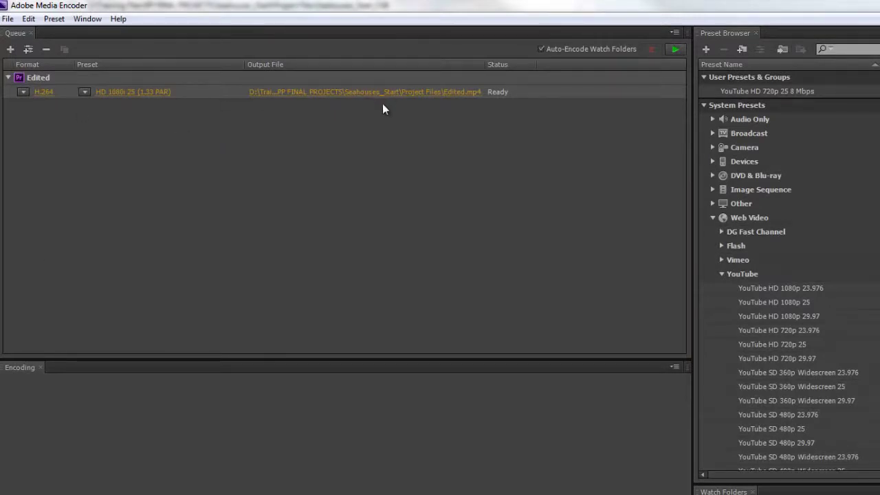
# In Export Settings, drag Edited's out point to the sequence end for a 00:02:06:17 range.
pyautogui.click(107, 89)
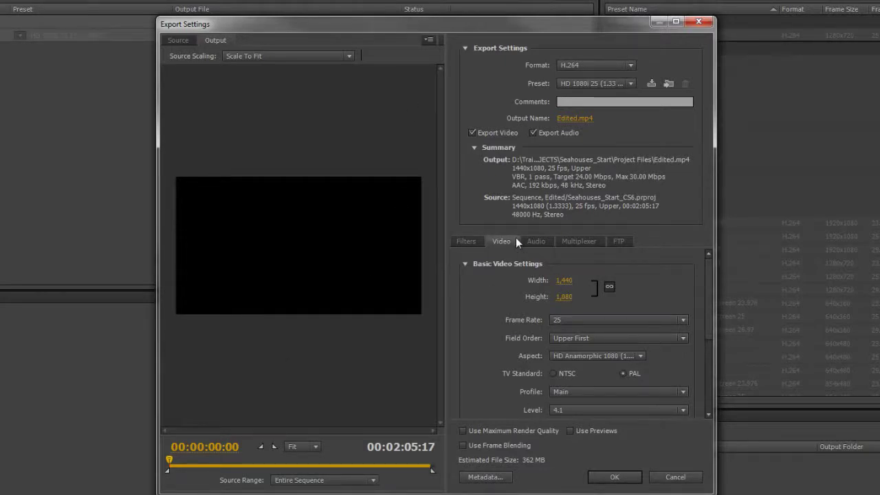
pyautogui.moveTo(432, 471); pyautogui.dragTo(434, 470)
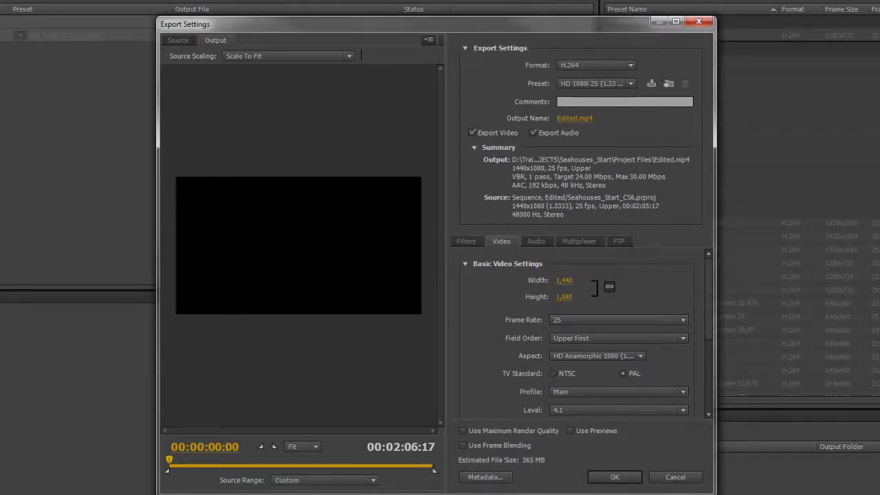
# Close Export Settings and widen the Preset Browser list panel.
pyautogui.click(676, 476)
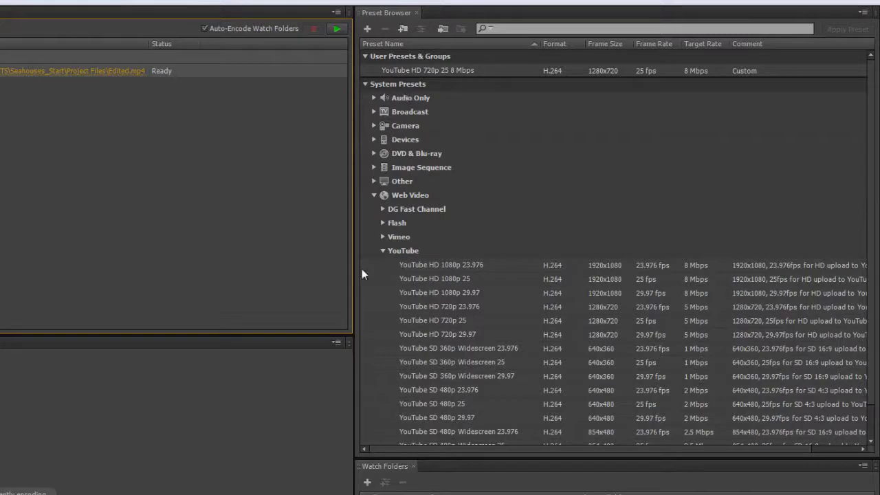
pyautogui.moveTo(353, 280); pyautogui.dragTo(217, 283)
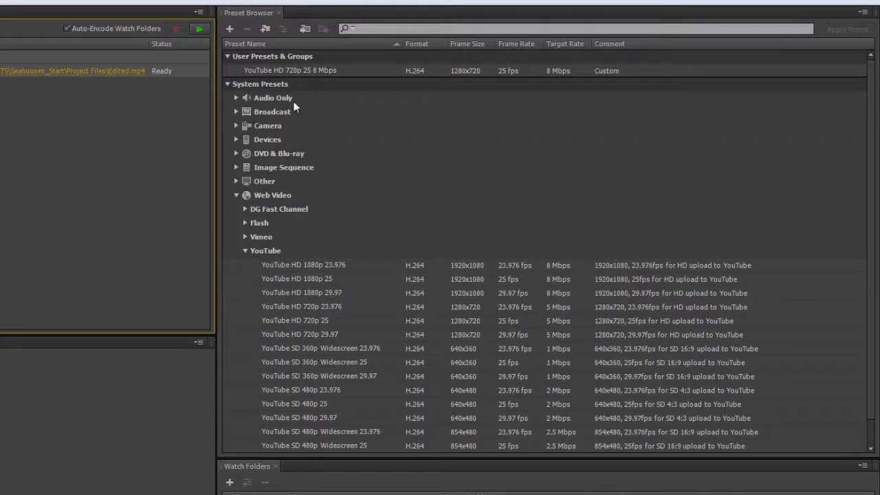
pyautogui.click(236, 112)
pyautogui.click(236, 112)
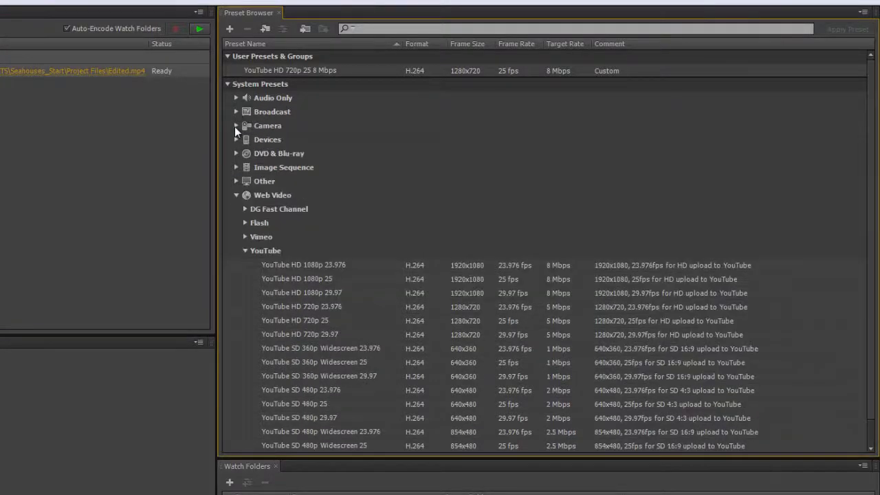
# Browse the Camera presets, expanding and collapsing AVC-Intra and DVCPRO.
pyautogui.click(235, 126)
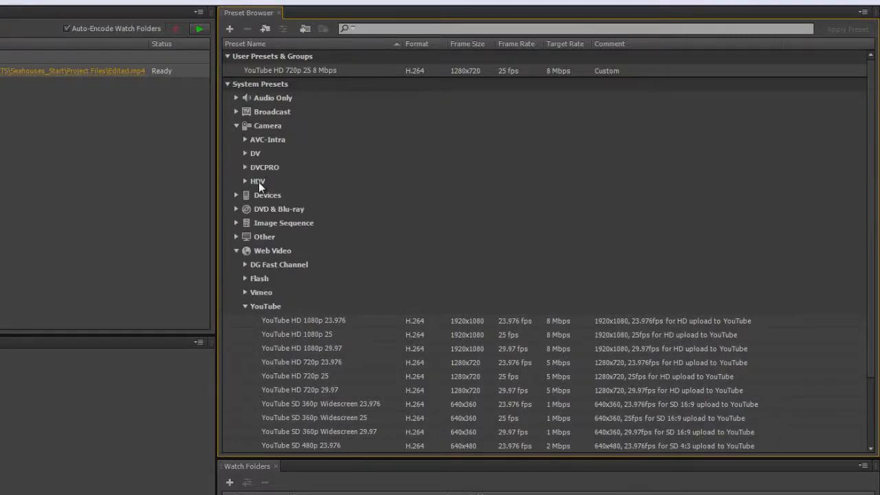
pyautogui.click(245, 140)
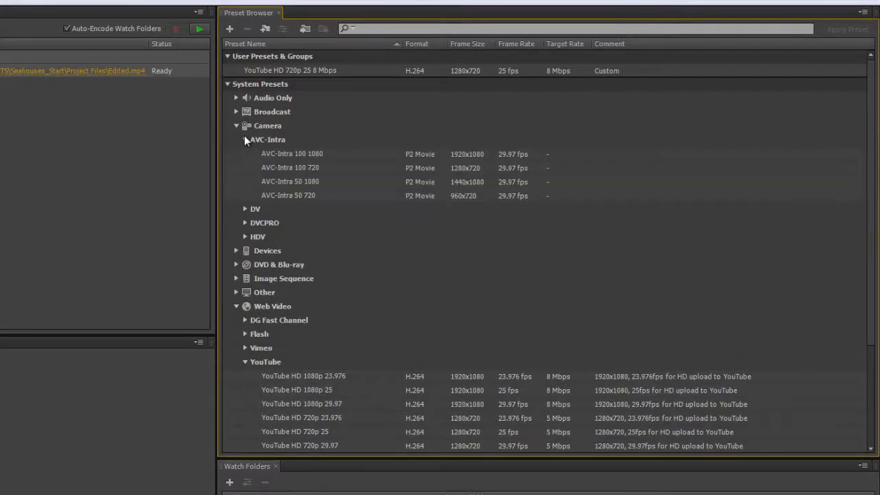
pyautogui.click(244, 223)
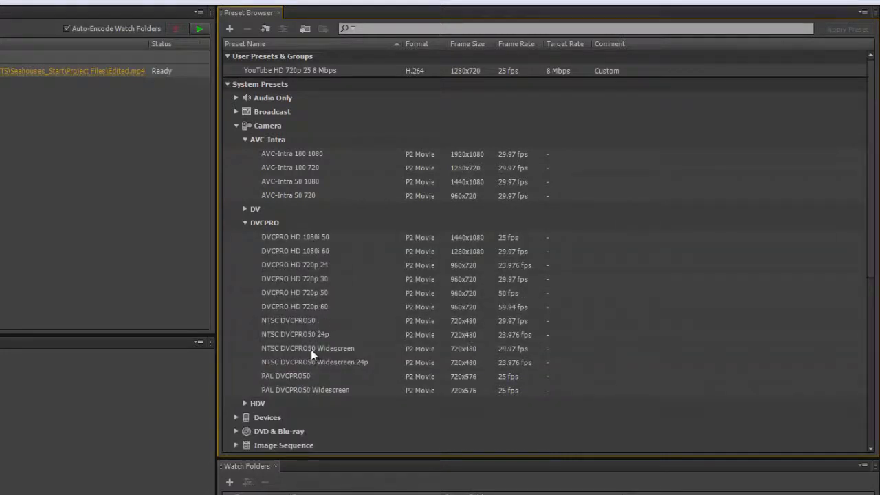
pyautogui.scroll(-1, 255, 139)
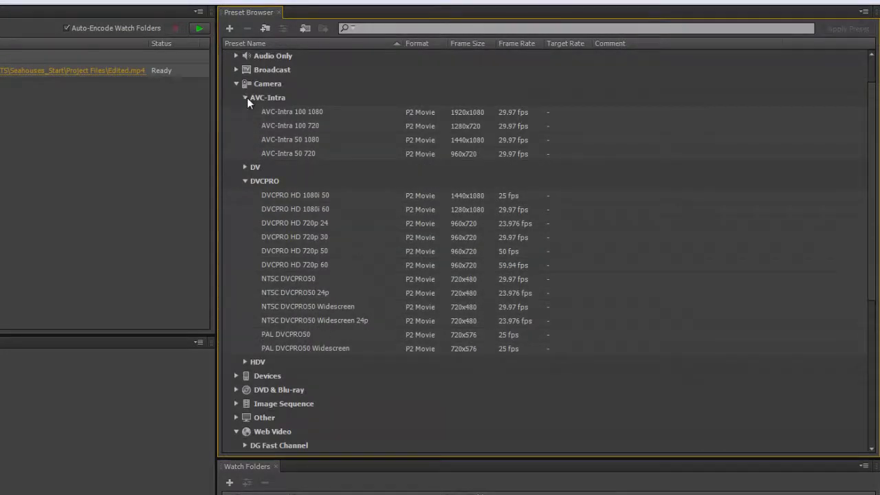
pyautogui.click(246, 97)
pyautogui.click(246, 127)
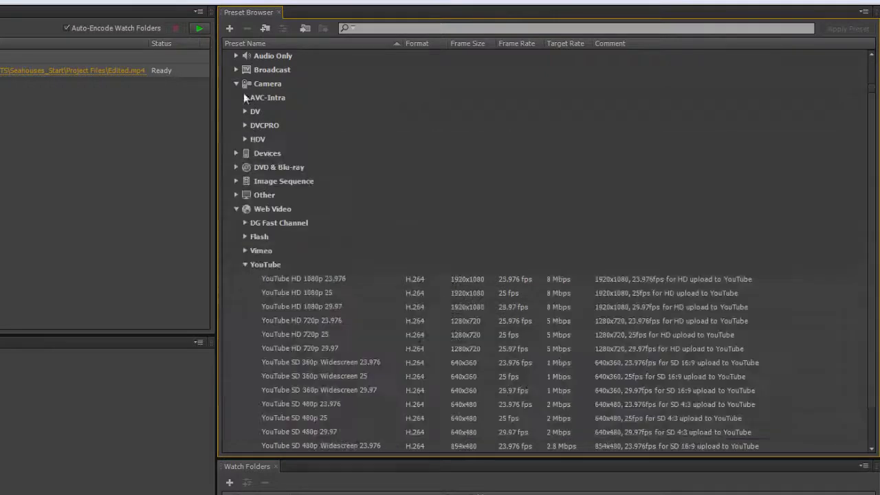
pyautogui.click(235, 82)
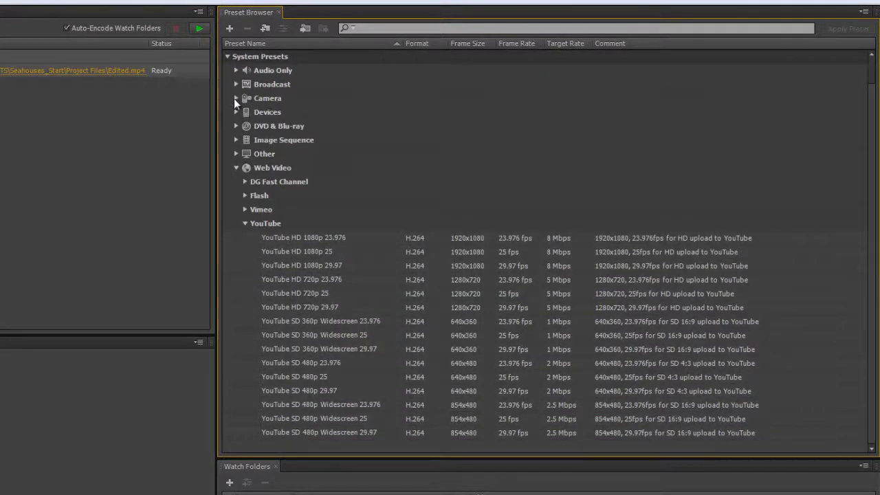
# Expand Broadcast and browse the MXF OP1a and XDCAMHD formats.
pyautogui.click(235, 84)
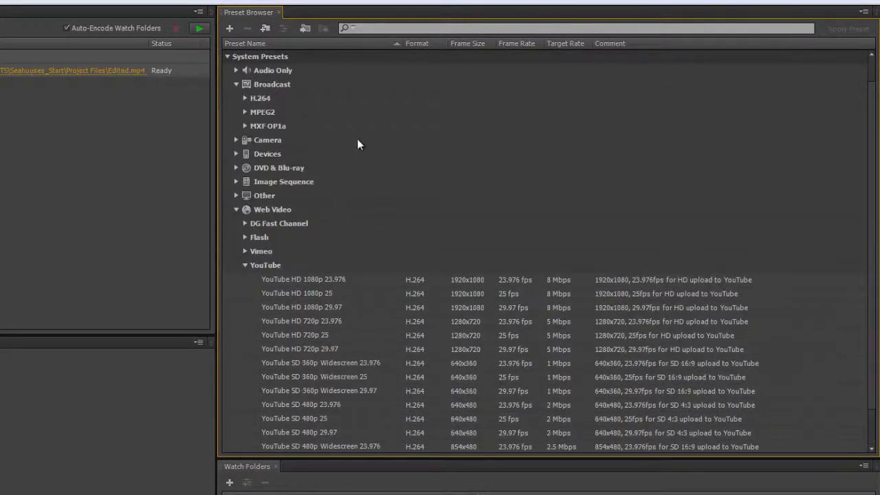
pyautogui.click(245, 126)
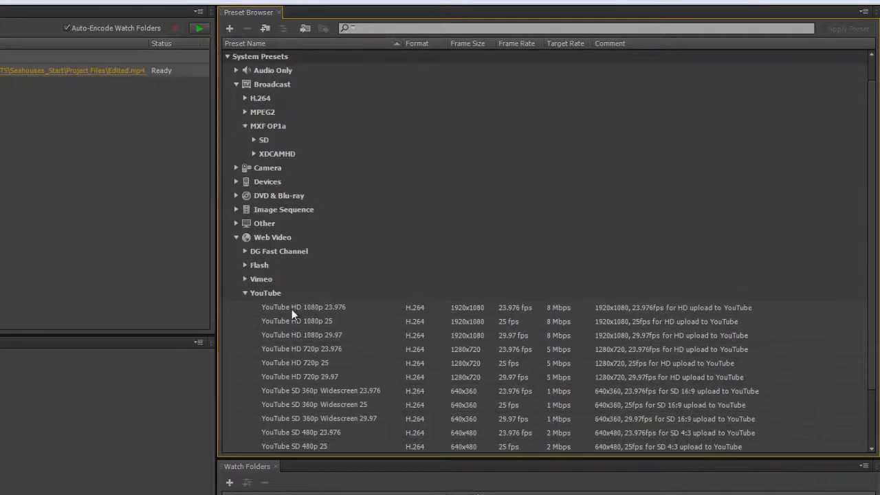
pyautogui.click(254, 154)
pyautogui.scroll(-7, 364, 257)
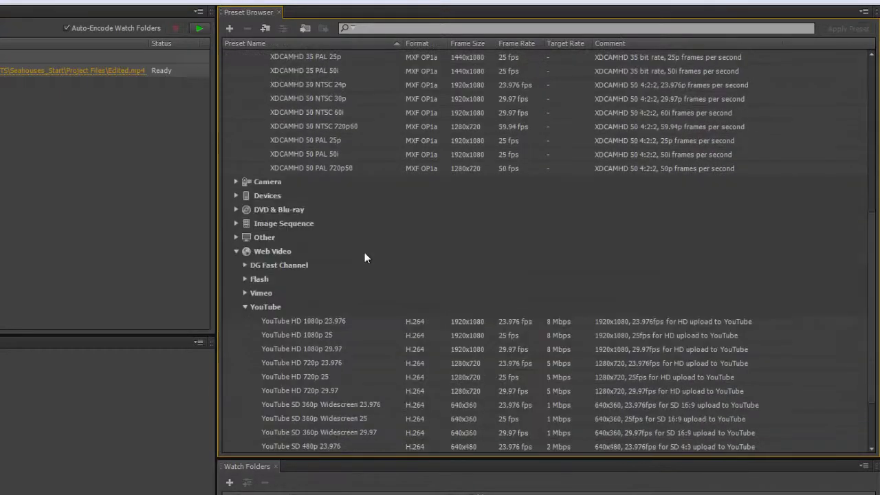
pyautogui.scroll(4, 364, 258)
pyautogui.scroll(3, 364, 252)
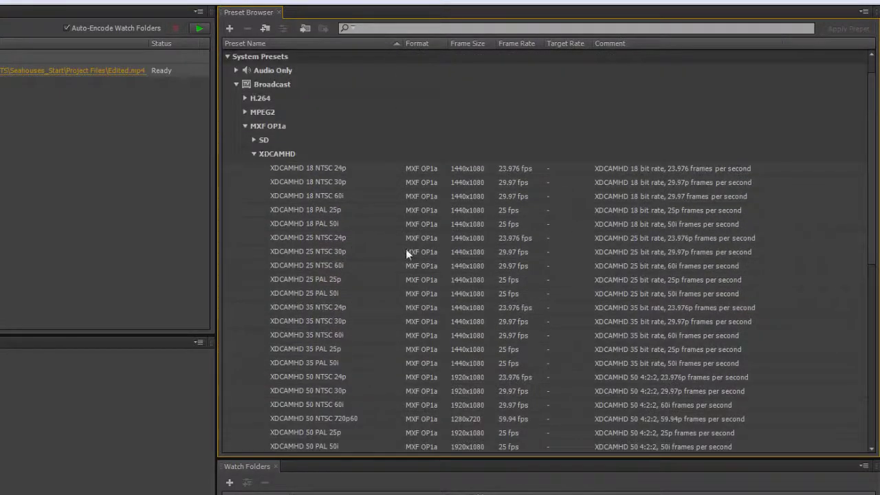
pyautogui.click(252, 154)
# Replace the Edited item's preset with YouTube HD 1080p 25 from the Preset Browser.
pyautogui.click(245, 125)
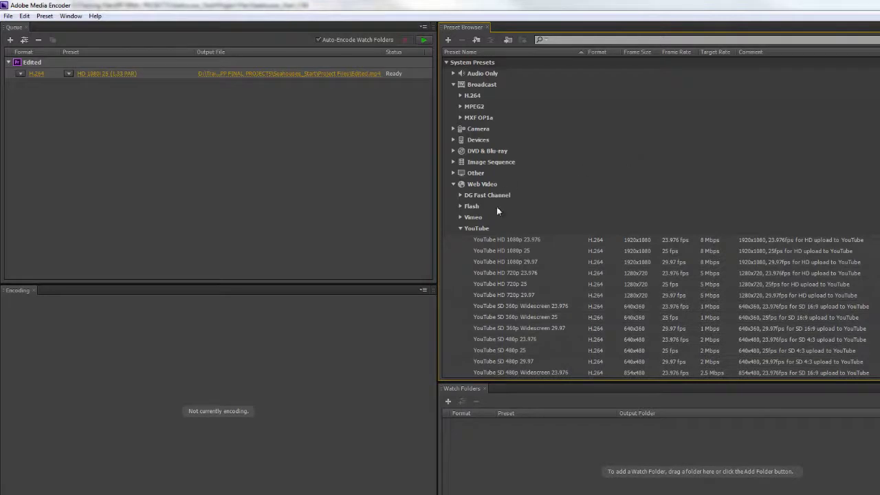
pyautogui.scroll(-1, 500, 216)
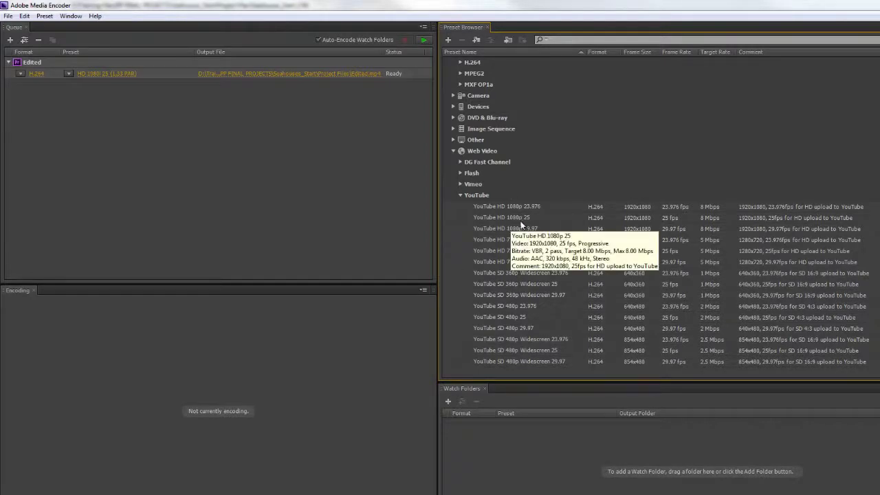
pyautogui.moveTo(521, 220); pyautogui.dragTo(268, 80)
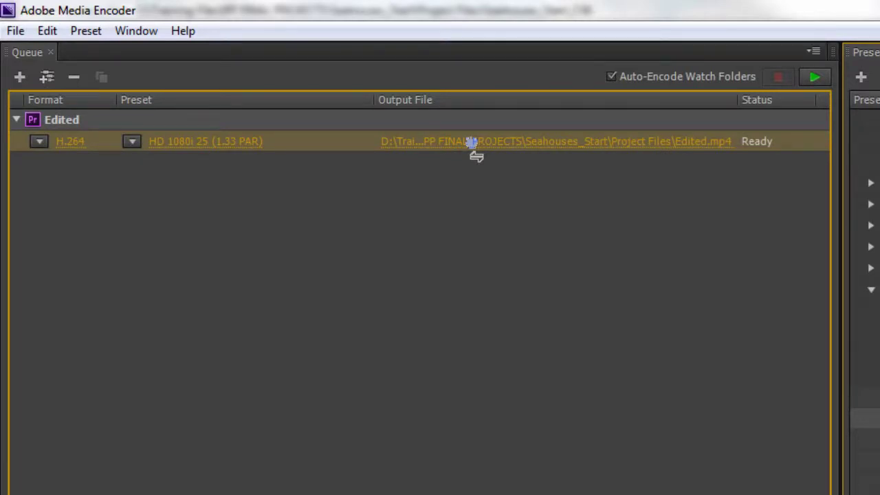
pyautogui.moveTo(472, 142); pyautogui.dragTo(471, 145)
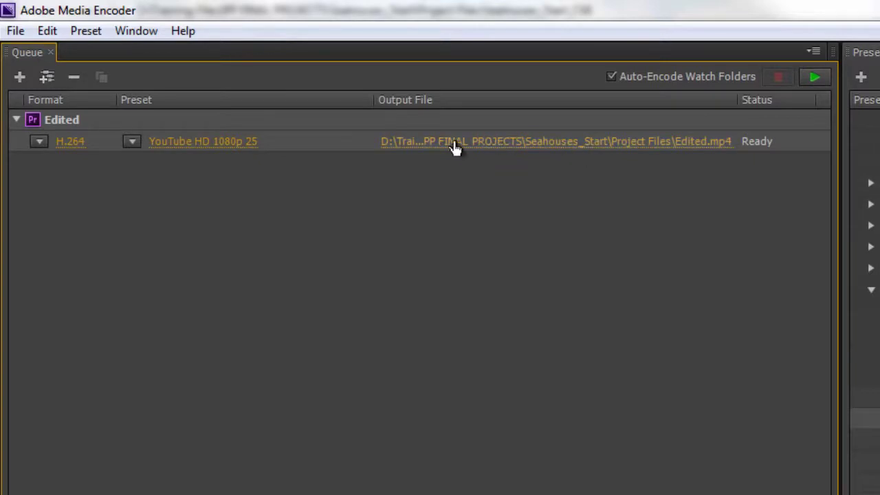
# Set Edited.mp4 to save into a new Desktop folder named Sample Output.
pyautogui.click(618, 140)
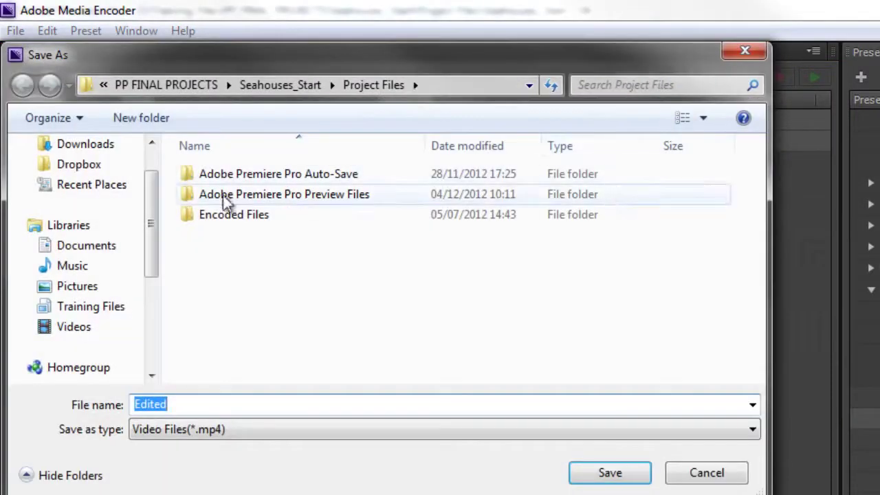
pyautogui.moveTo(156, 223); pyautogui.dragTo(153, 154)
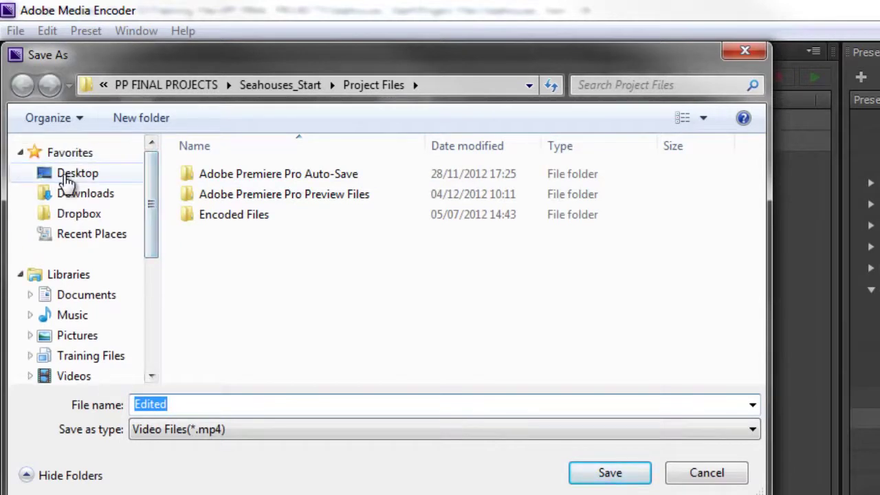
pyautogui.click(67, 176)
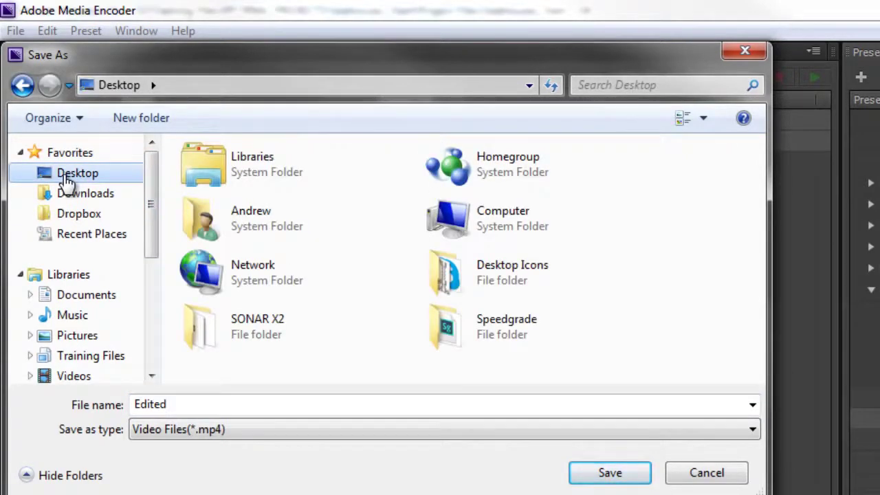
pyautogui.click(149, 122)
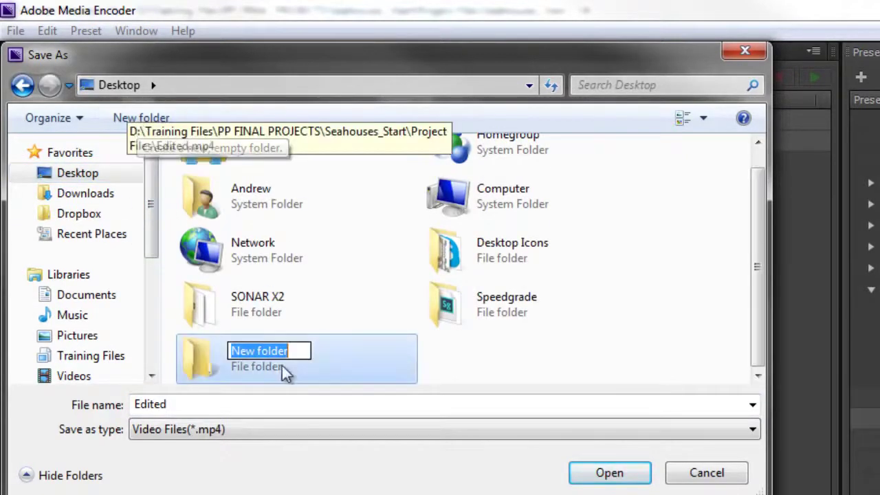
pyautogui.write('Samples')
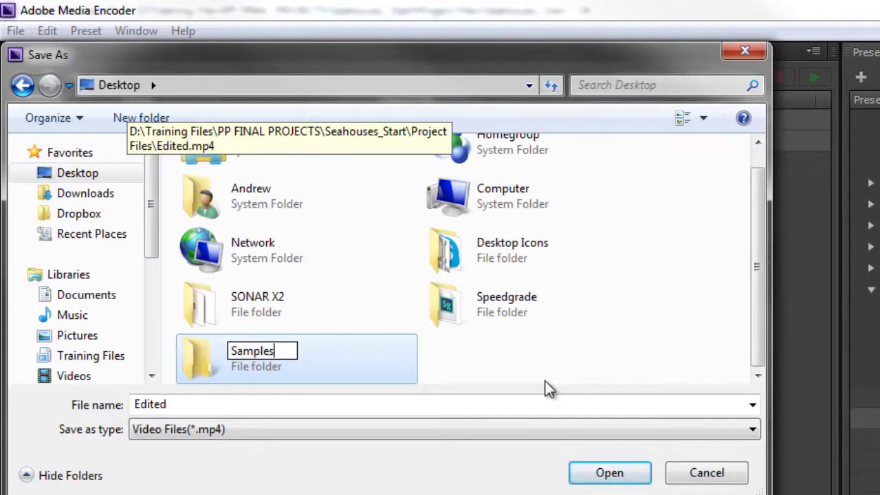
pyautogui.press('BackSpace')
pyautogui.write('Output')
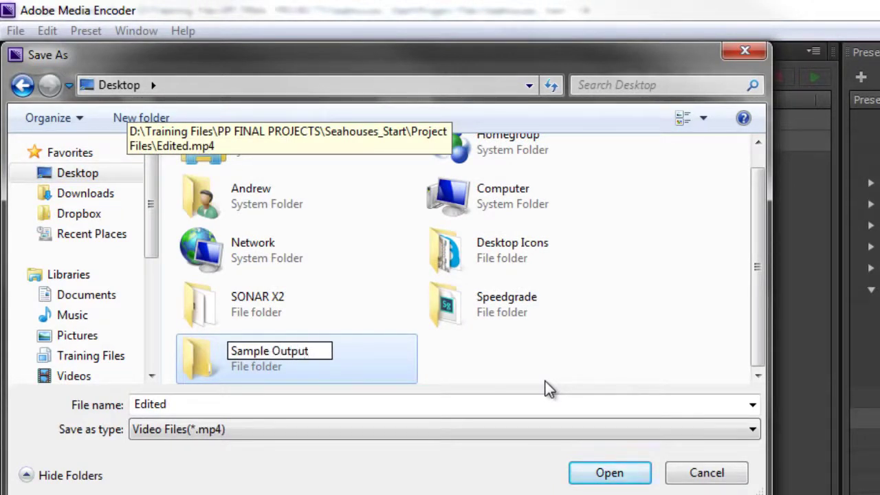
pyautogui.press('Return')
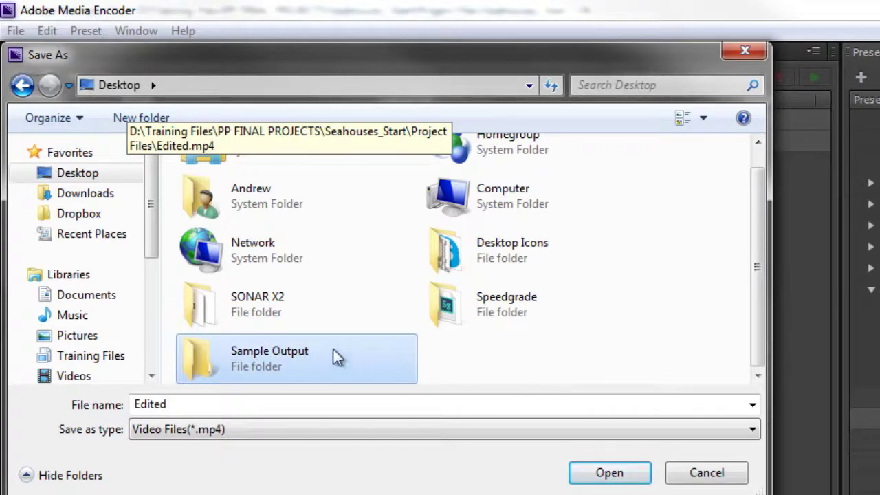
pyautogui.doubleClick(251, 357)
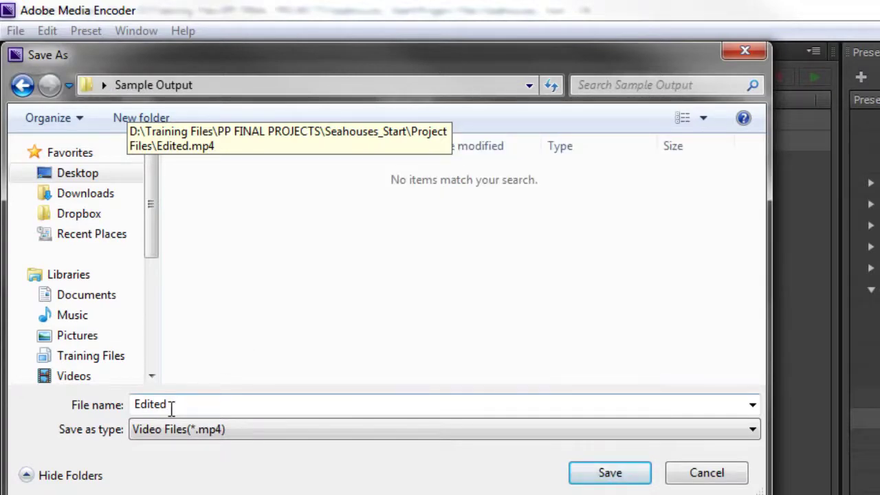
pyautogui.click(617, 477)
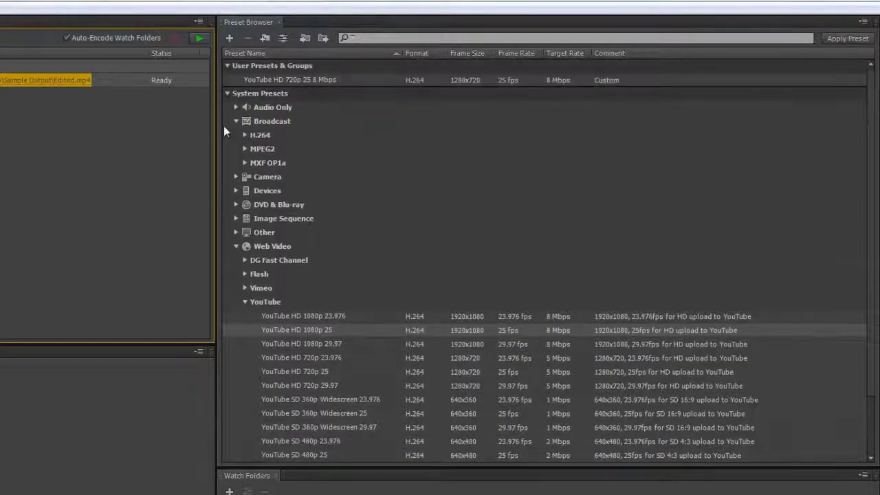
# Add the Apple iPad 2, iPhone 4S - 1080p 25 preset as an output of Edited.
pyautogui.click(235, 121)
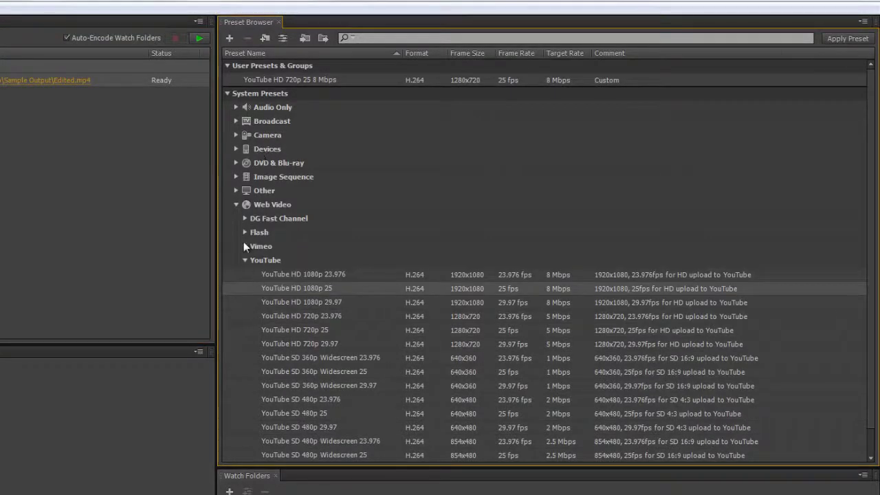
pyautogui.click(235, 203)
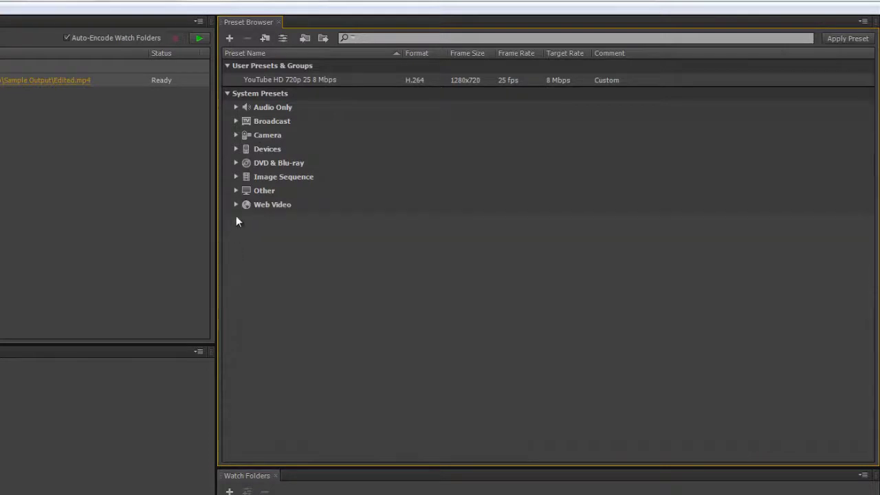
pyautogui.click(236, 150)
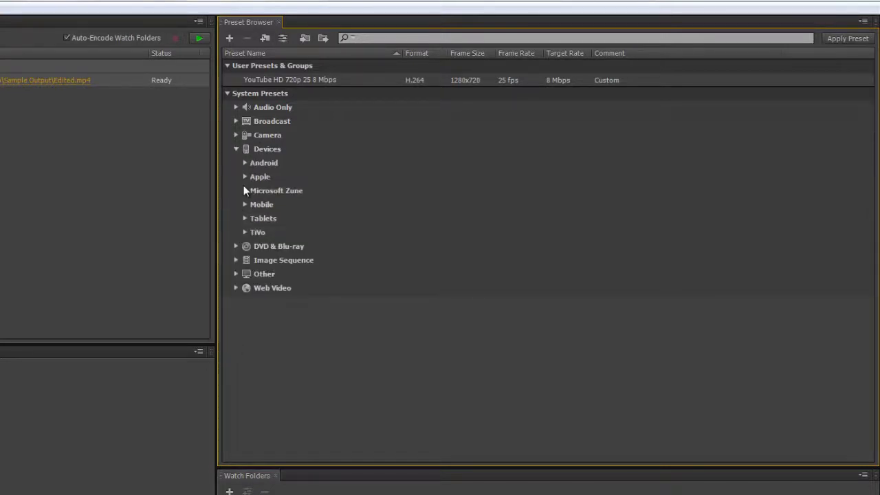
pyautogui.click(245, 177)
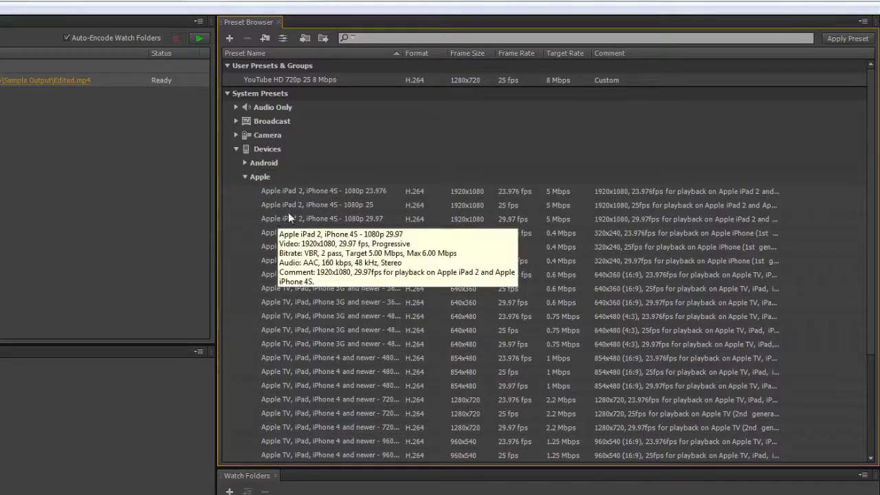
pyautogui.click(354, 206)
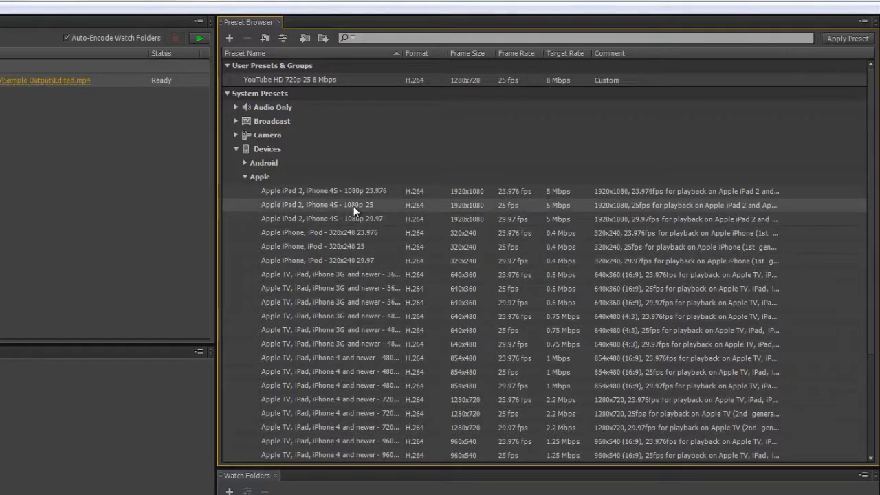
pyautogui.moveTo(354, 207); pyautogui.dragTo(26, 168)
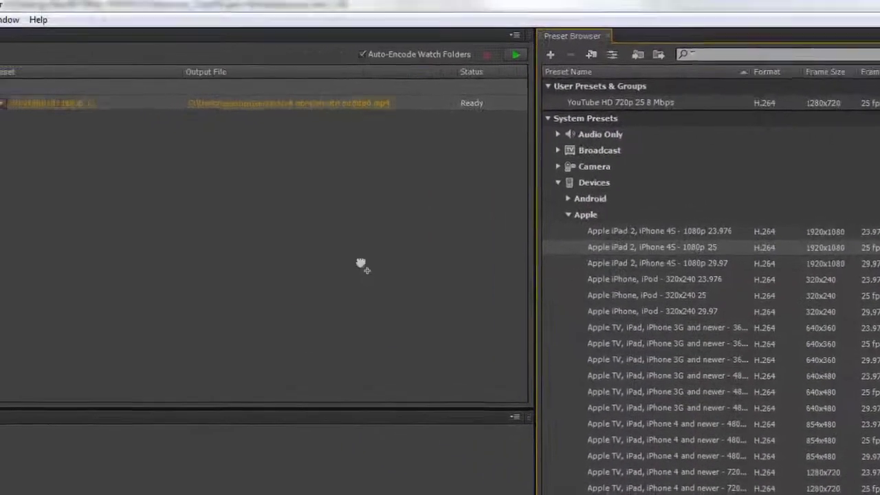
pyautogui.moveTo(442, 220); pyautogui.dragTo(442, 218)
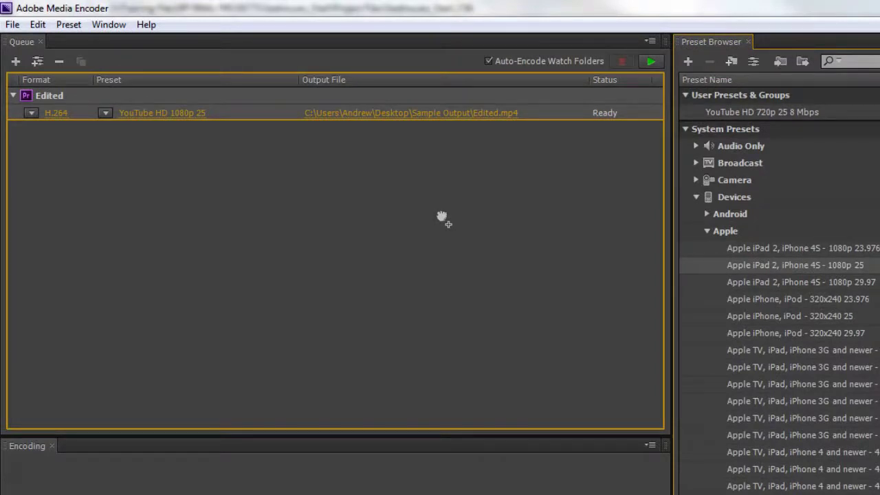
pyautogui.moveTo(443, 220); pyautogui.dragTo(435, 159)
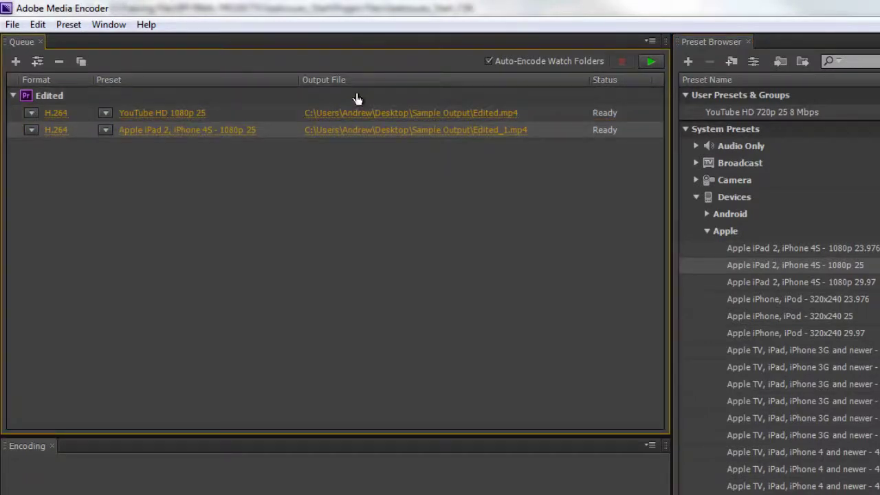
# Queue the Android Phone & Tablet 960x540 25 preset for Edited.
pyautogui.click(705, 232)
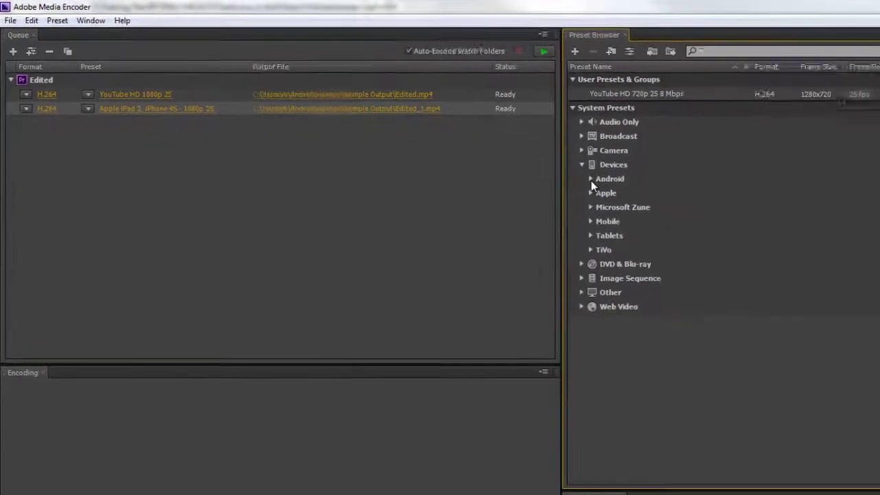
pyautogui.click(706, 214)
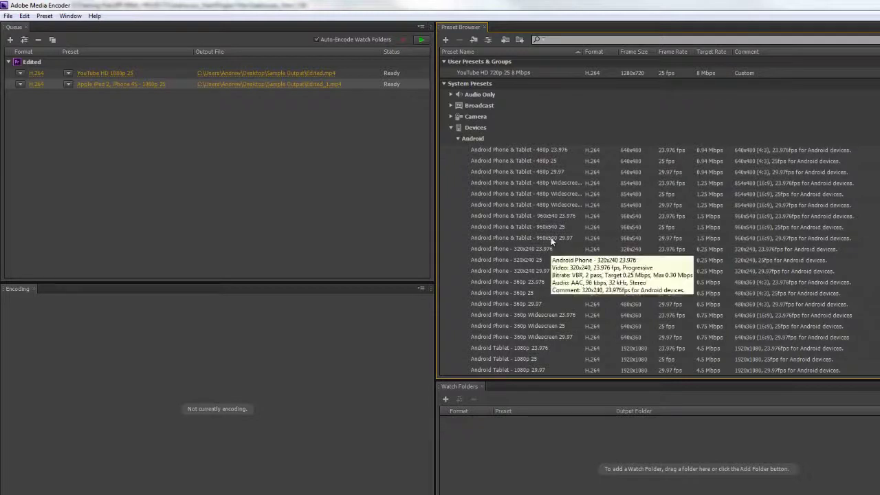
pyautogui.moveTo(550, 233)
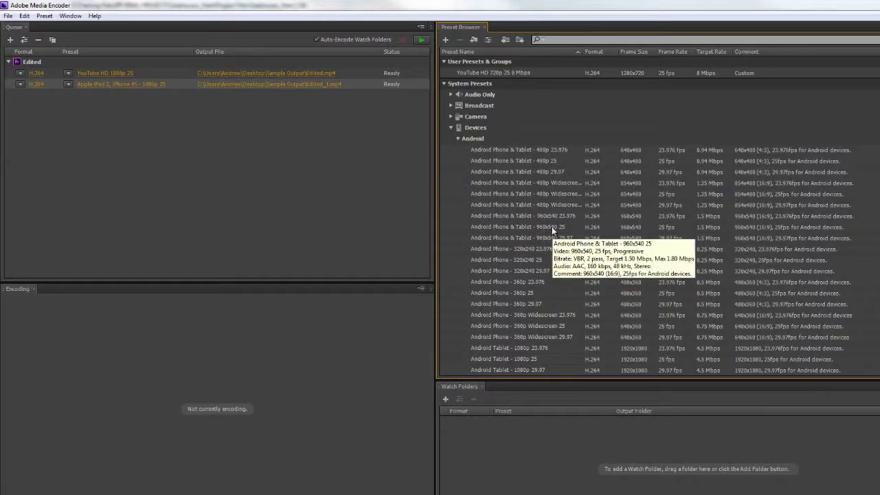
pyautogui.moveTo(551, 226); pyautogui.dragTo(220, 146)
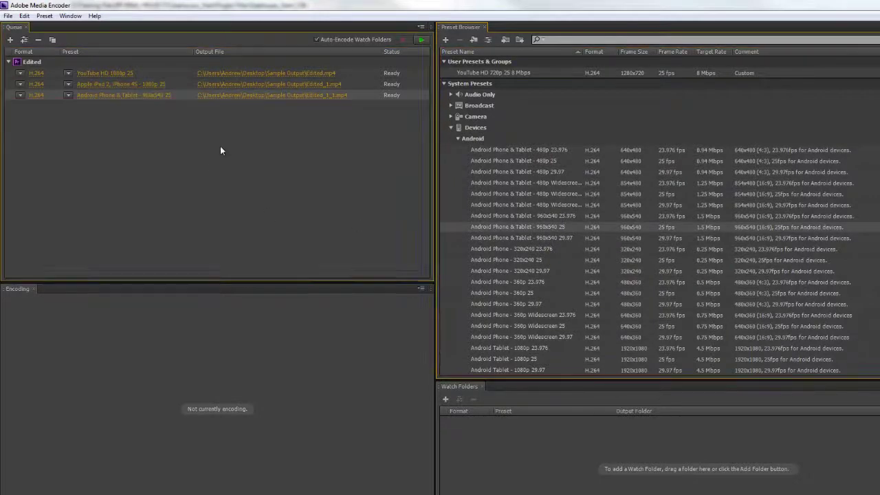
# Add the PNG HD 1080p 25 Sequence preset from Image Sequence as another Edited output.
pyautogui.click(450, 127)
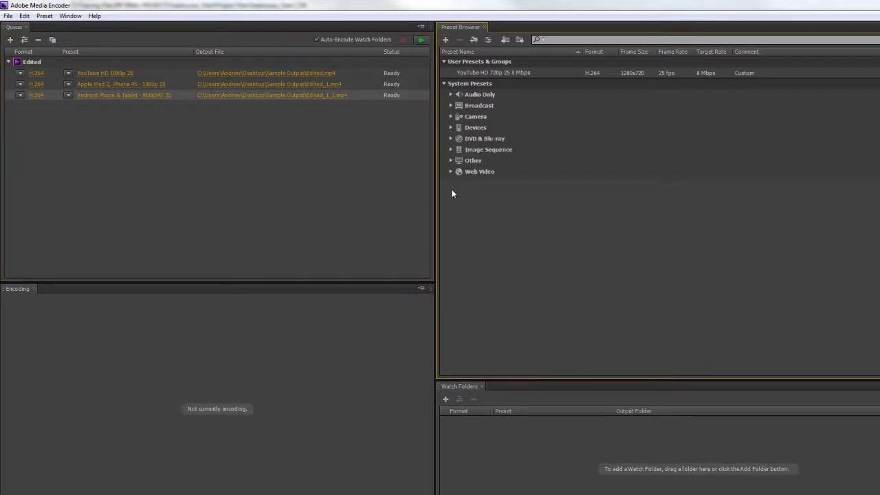
pyautogui.click(451, 150)
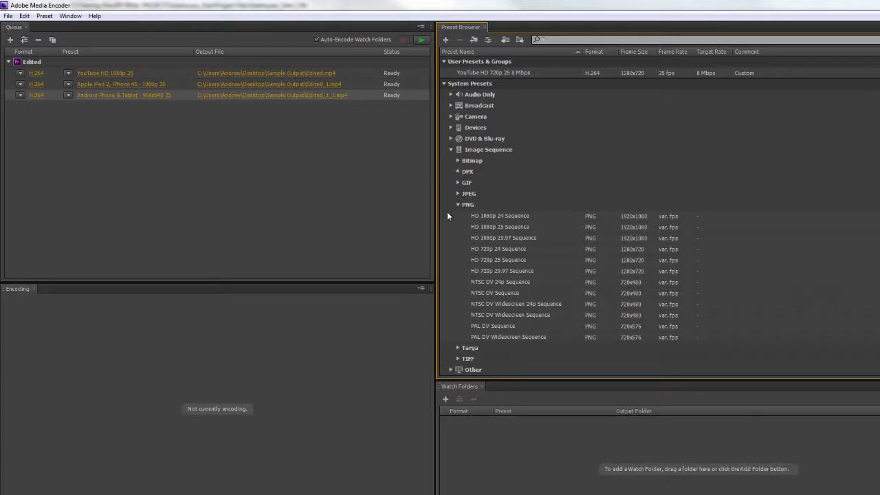
pyautogui.click(458, 171)
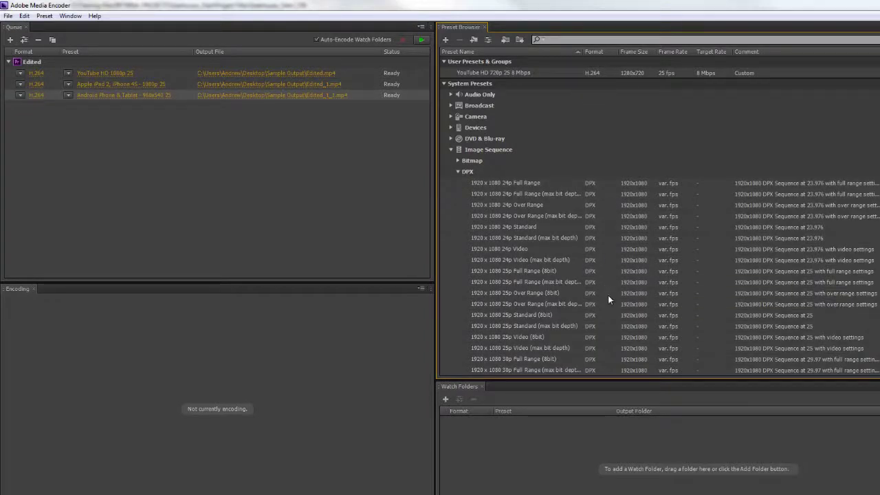
pyautogui.click(457, 172)
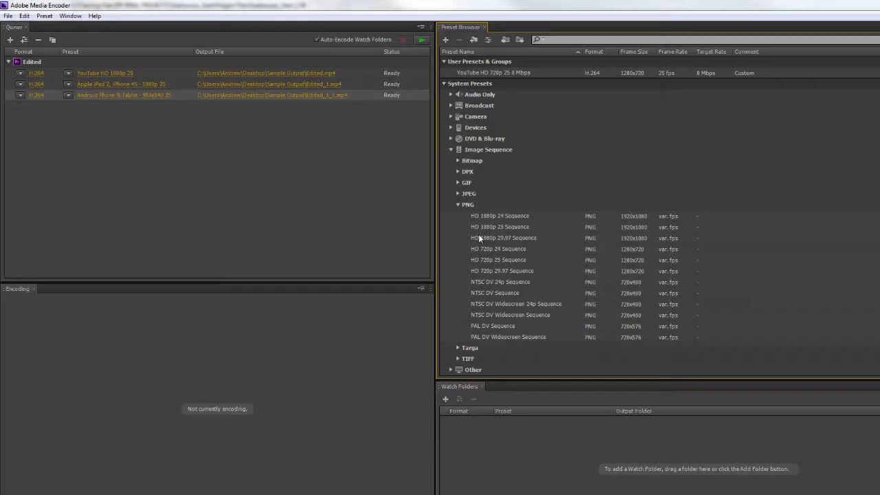
pyautogui.moveTo(492, 227); pyautogui.dragTo(167, 206)
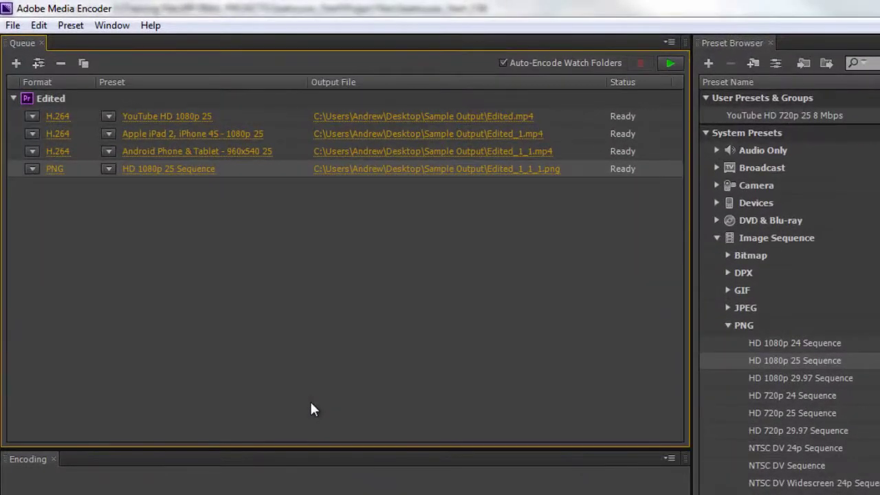
# Save the PNG sequence output into a new 'Image Sequences' folder inside Sample Output.
pyautogui.click(417, 172)
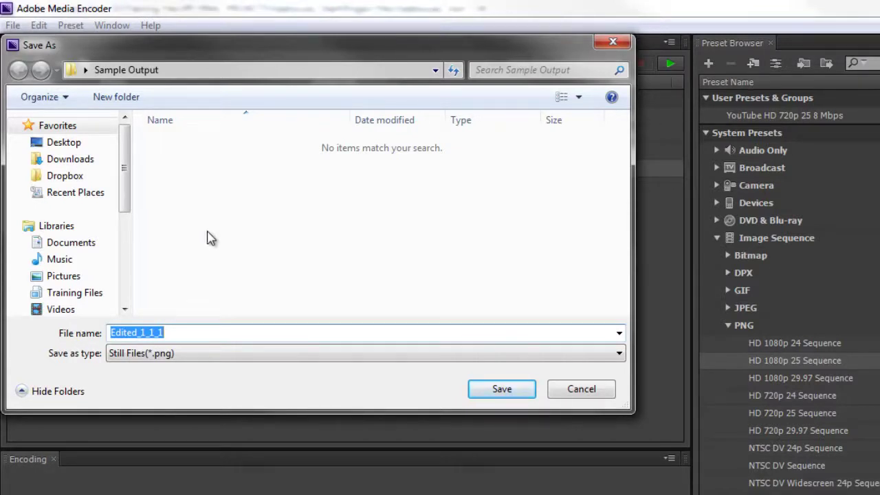
pyautogui.click(133, 99)
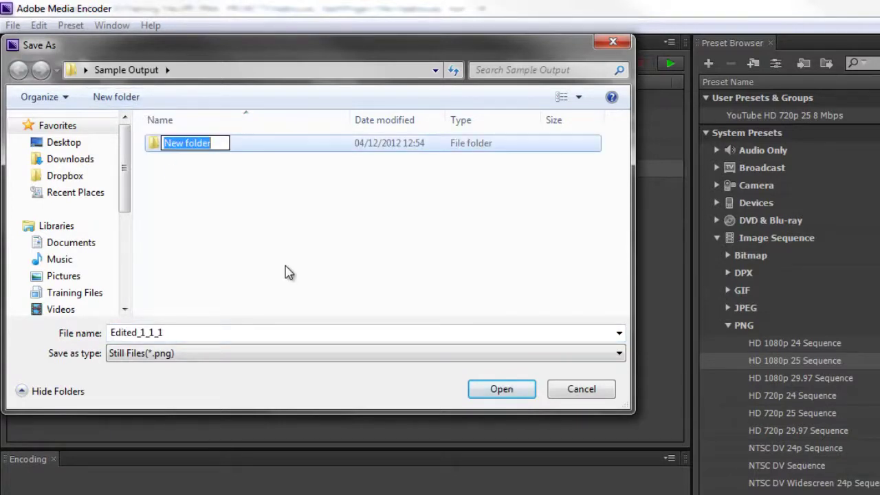
pyautogui.write('Image Sequ')
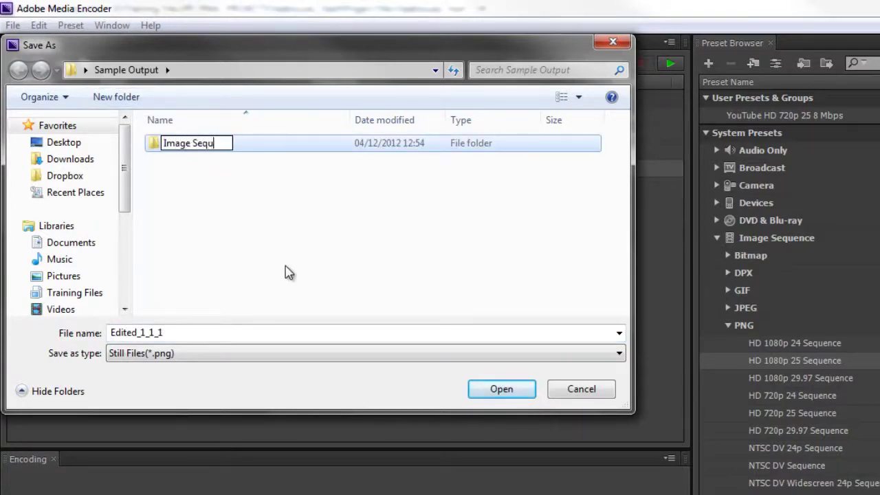
pyautogui.write('ences')
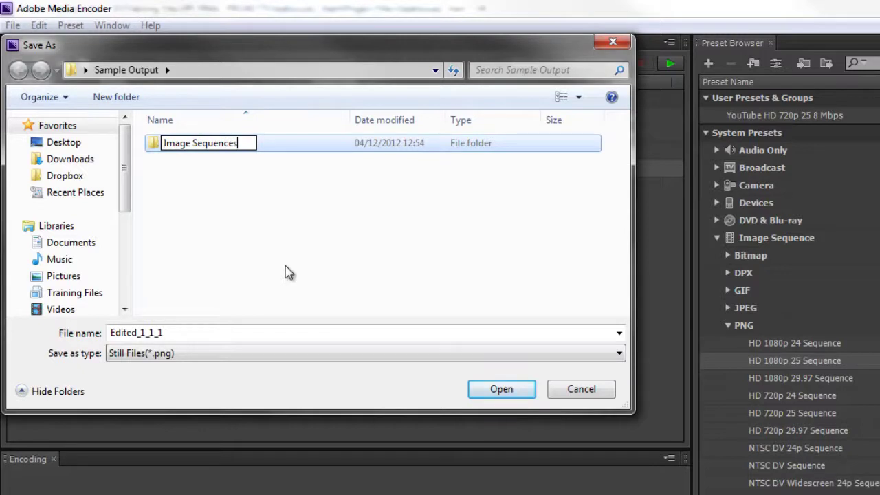
pyautogui.press('Return')
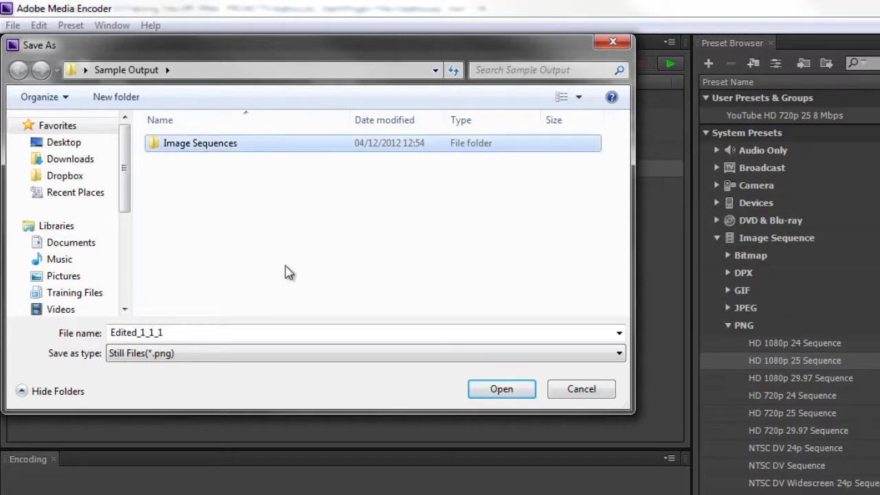
pyautogui.doubleClick(187, 151)
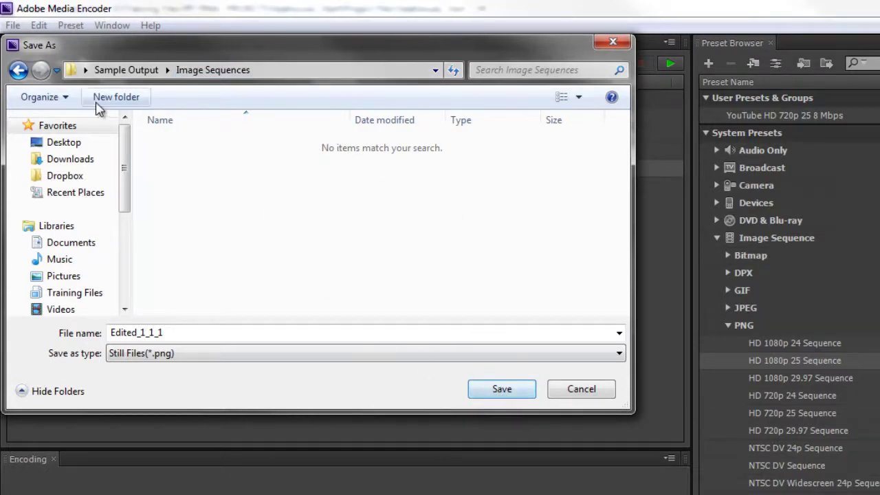
pyautogui.click(512, 390)
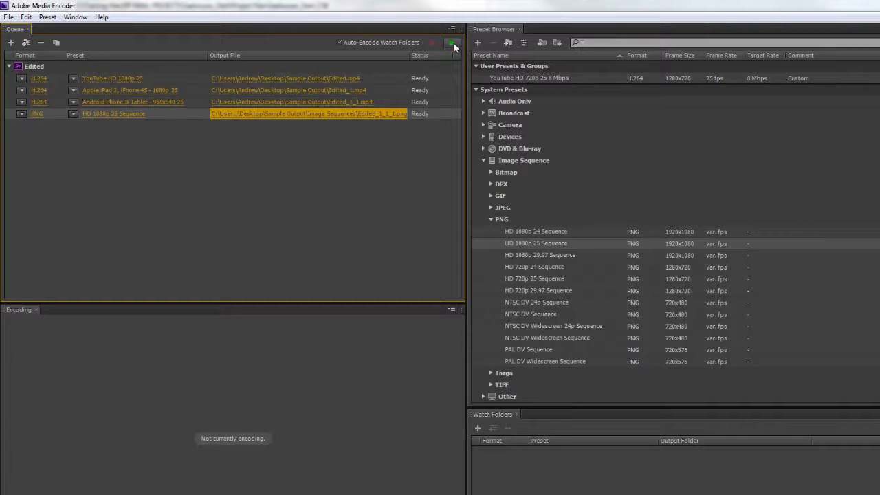
# Start the queue to encode all four Edited outputs.
pyautogui.click(453, 42)
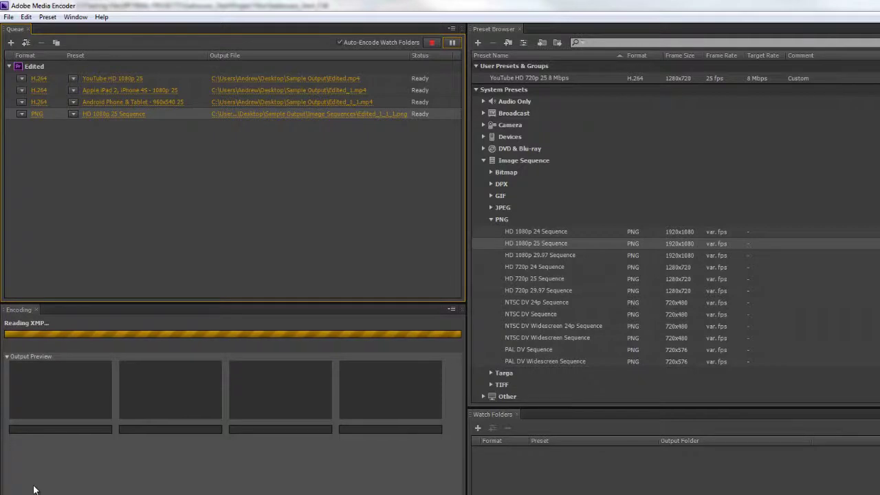
pyautogui.moveTo(39, 402)
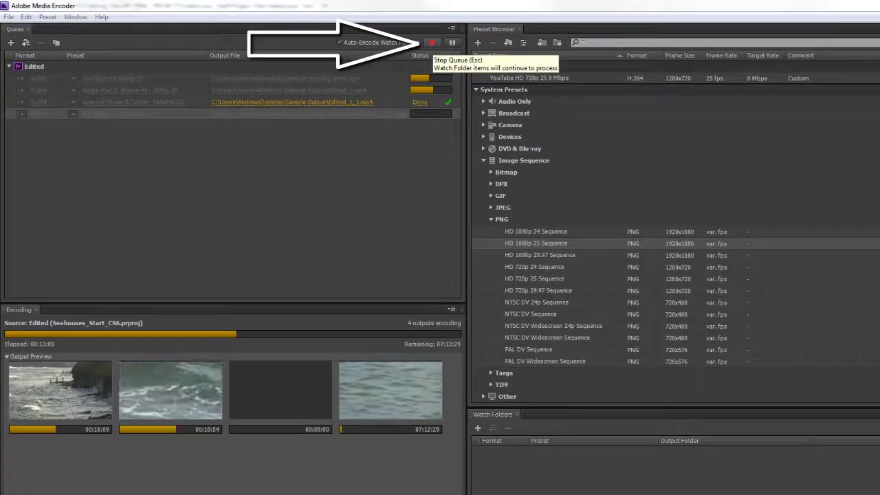
# Stop the queue immediately, choosing not to finish the current file.
pyautogui.click(432, 43)
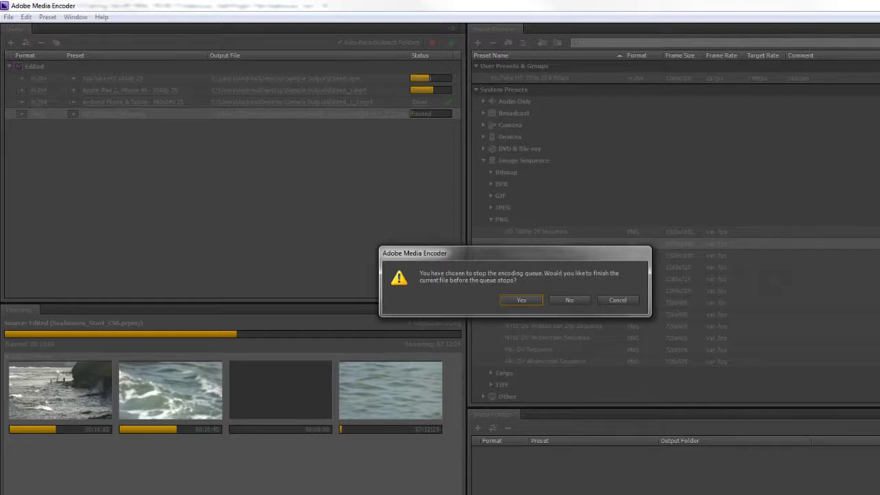
pyautogui.click(569, 300)
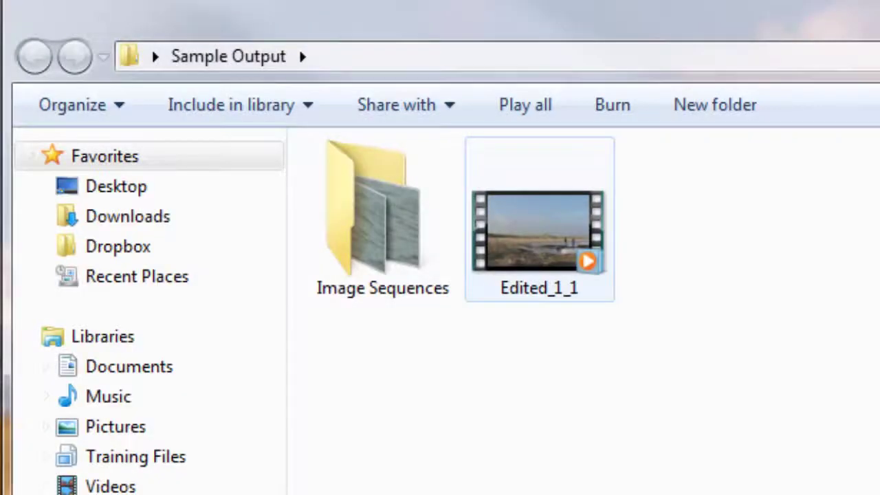
# Browse the PNG frames in Image Sequences, then go back to Sample Output.
pyautogui.doubleClick(378, 213)
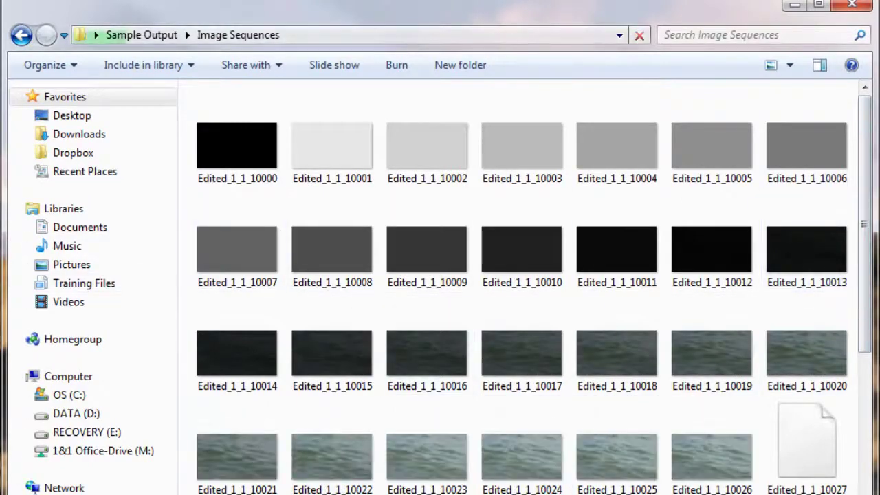
pyautogui.scroll(-3, 687, 268)
pyautogui.scroll(-2, 687, 268)
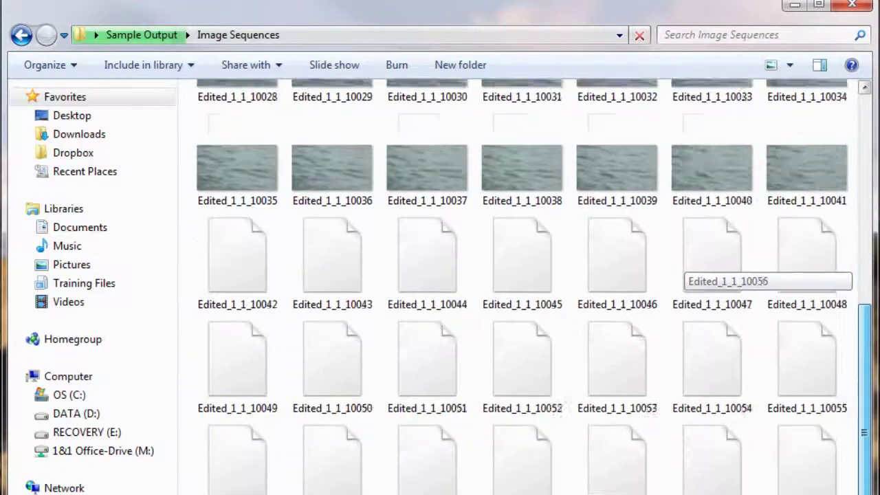
pyautogui.scroll(-3, 687, 268)
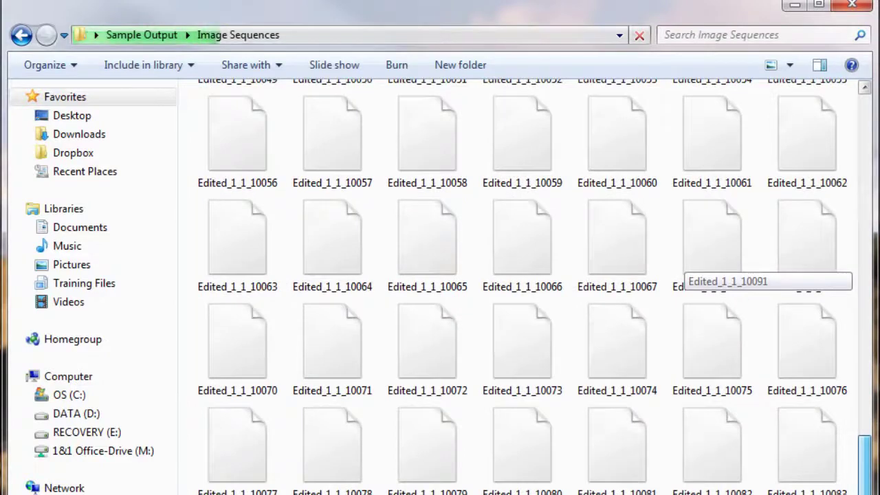
pyautogui.scroll(8, 688, 268)
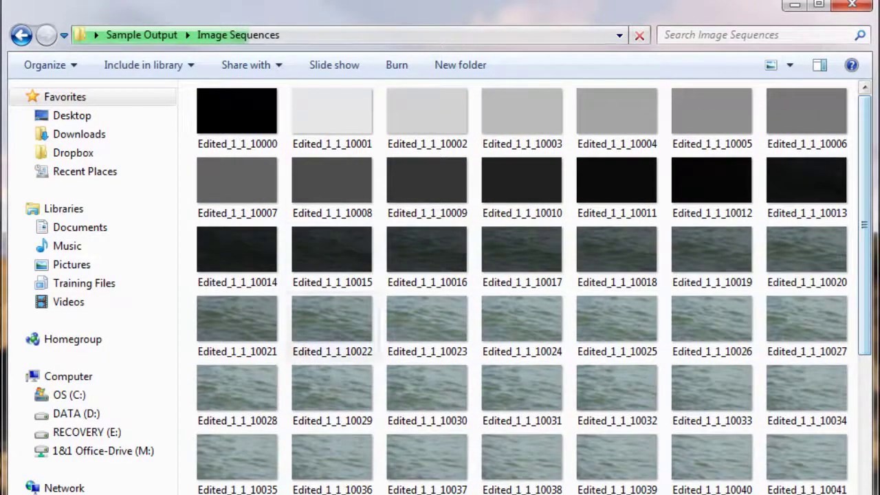
pyautogui.scroll(-8, 605, 337)
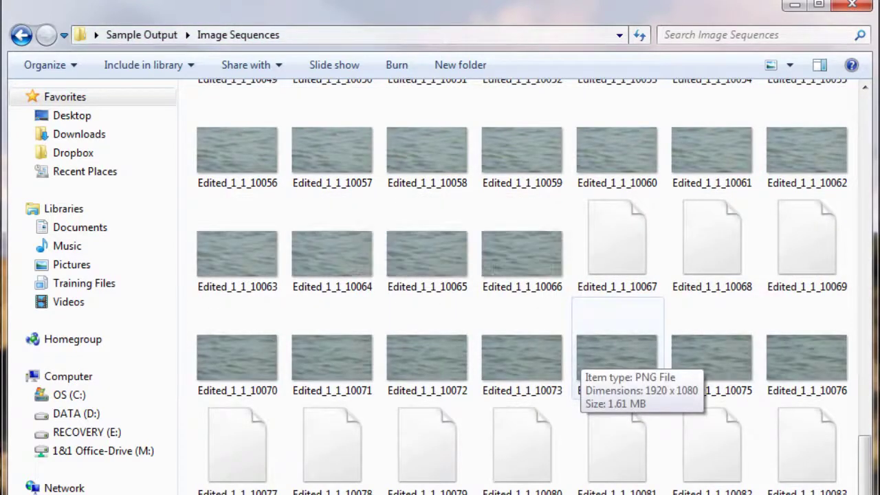
pyautogui.scroll(8, 612, 364)
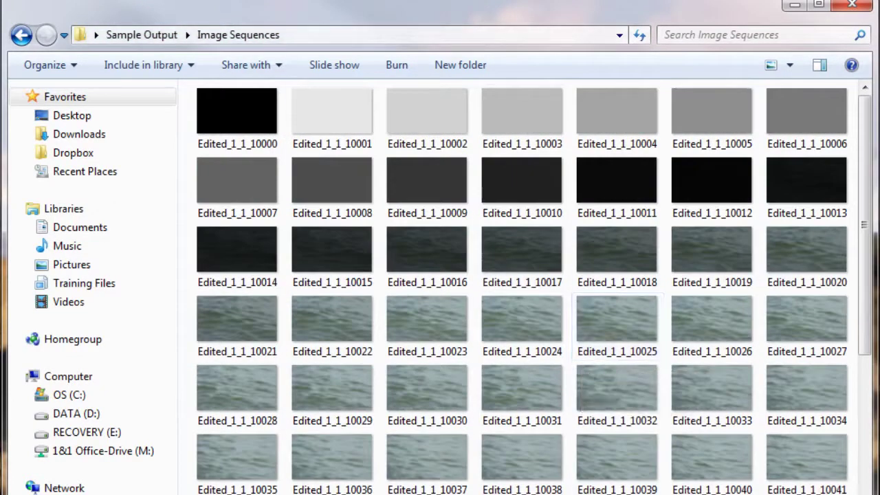
pyautogui.click(141, 34)
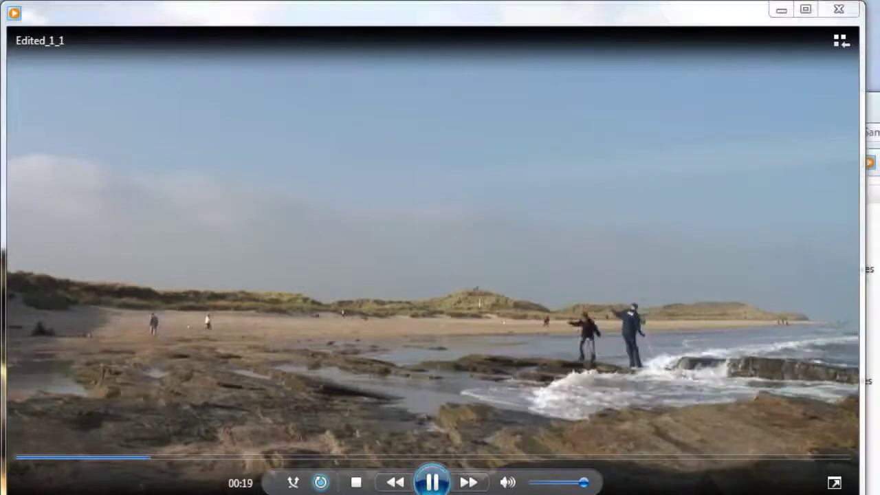
# Pause the Edited_1_1 video playback at 00:19.
pyautogui.hotkey('ctrl', 'p')
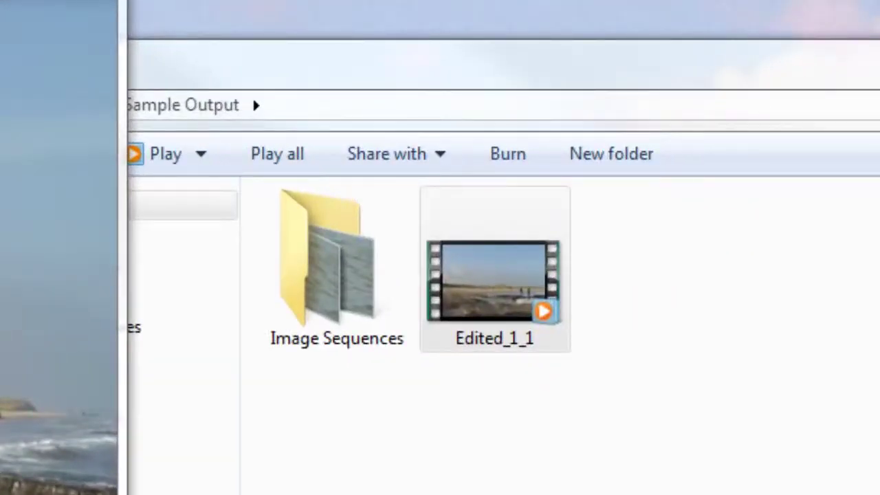
# Open the Android output's folder from its Done queue row, then leave Explorer.
pyautogui.click(494, 275)
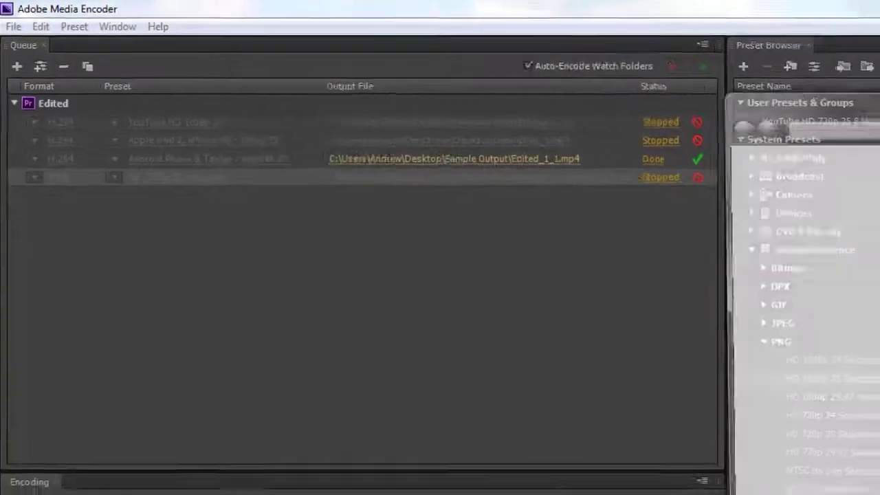
pyautogui.click(454, 159)
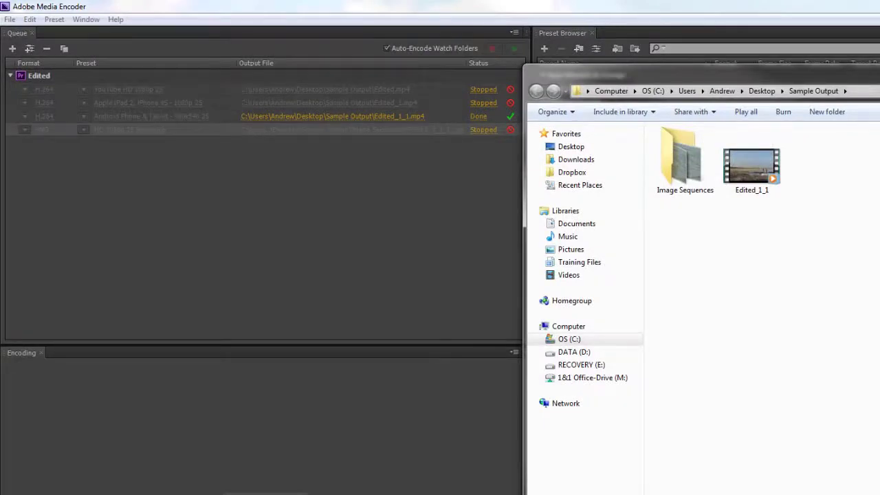
pyautogui.hotkey('alt', 'Tab')
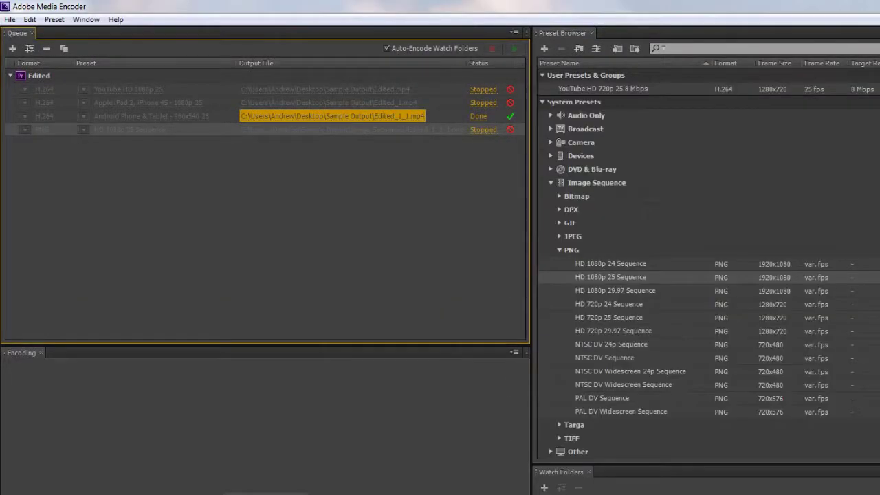